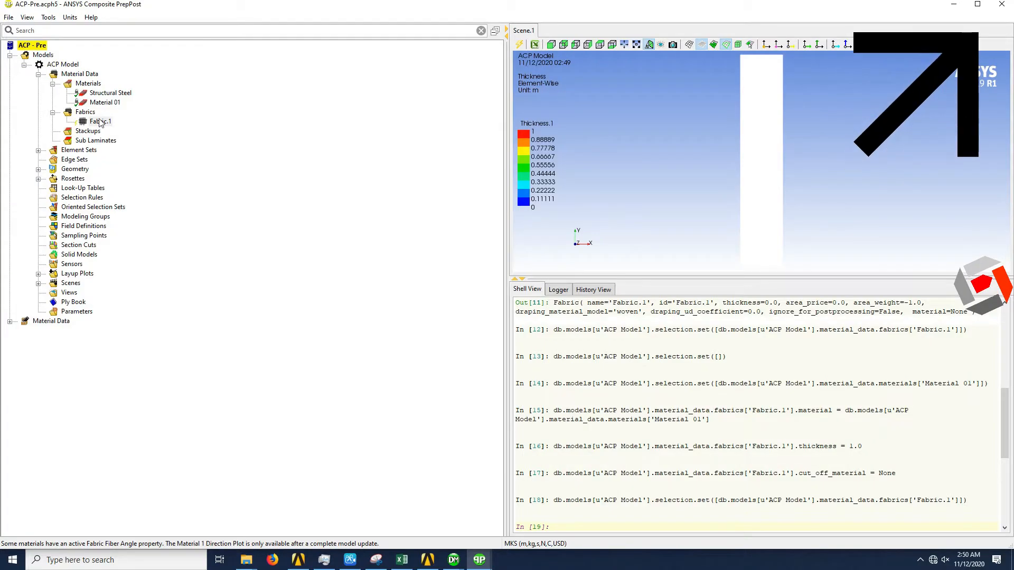
- Update Fabric.1 and the All_Elements element set in the ACP model
right_click(99, 119)
left_click(123, 135)
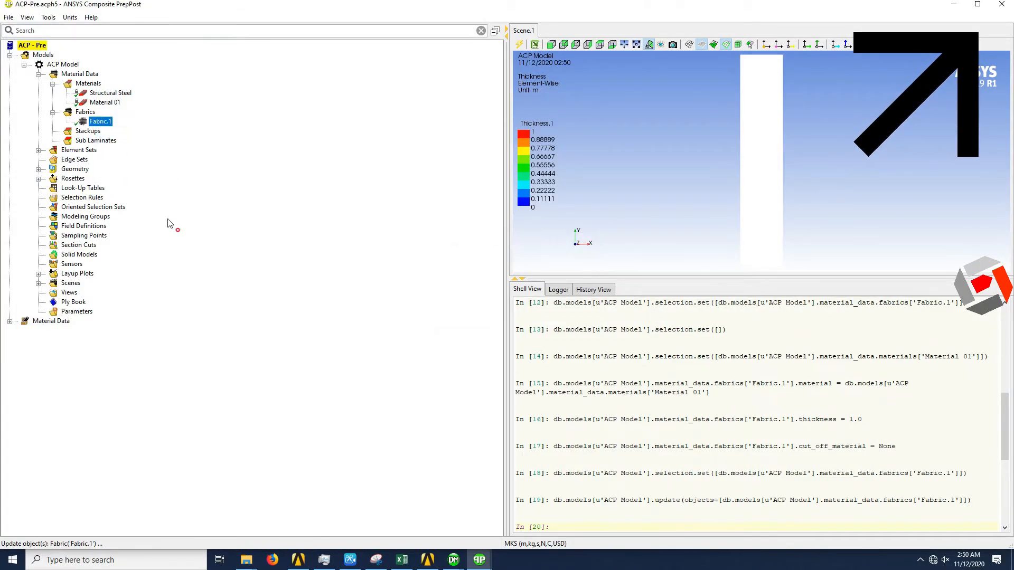
left_click(38, 150)
left_click(83, 160)
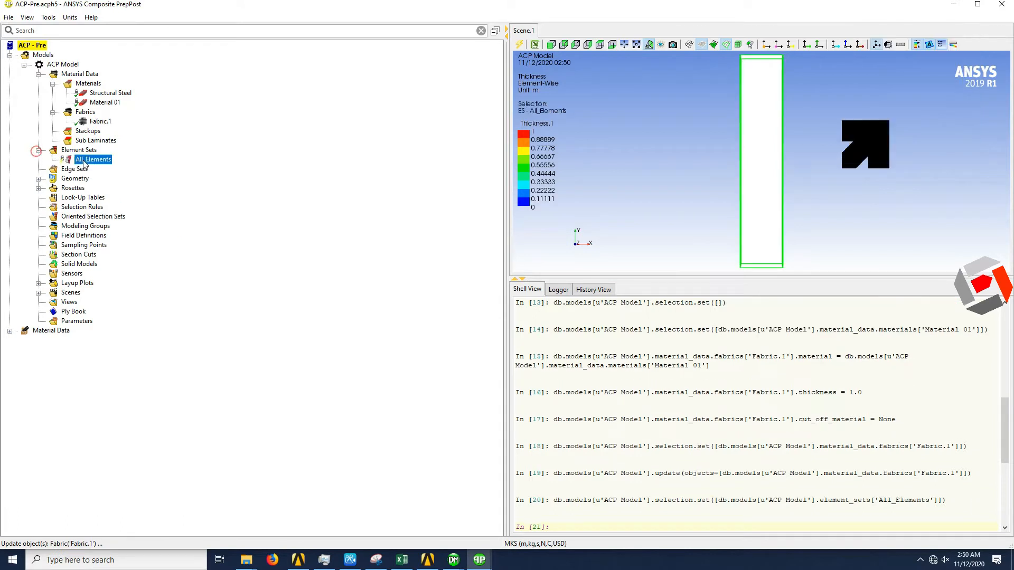
right_click(79, 160)
left_click(107, 174)
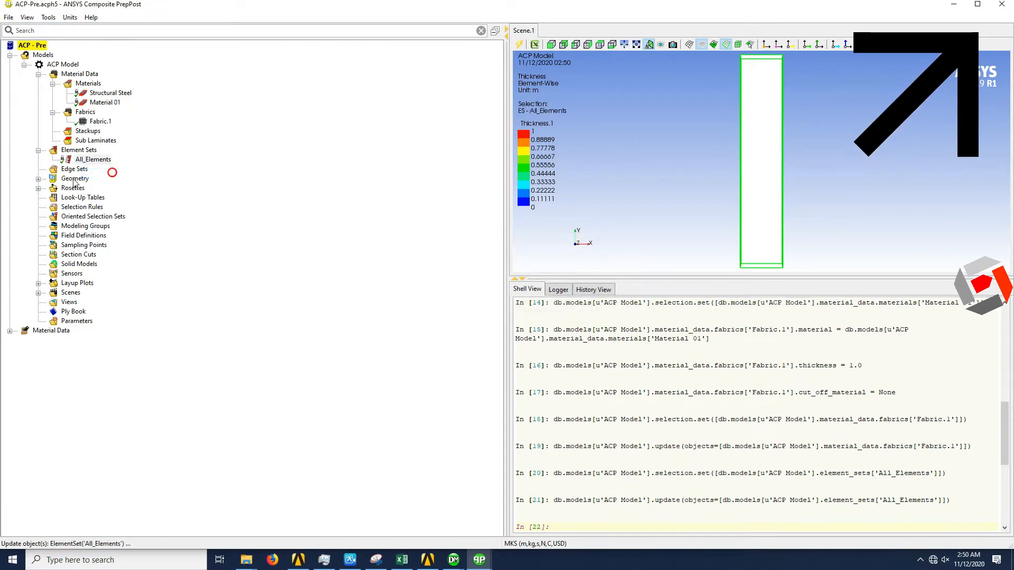
- Update the existing Rosette in the ACP model's Rosettes group
left_click(38, 189)
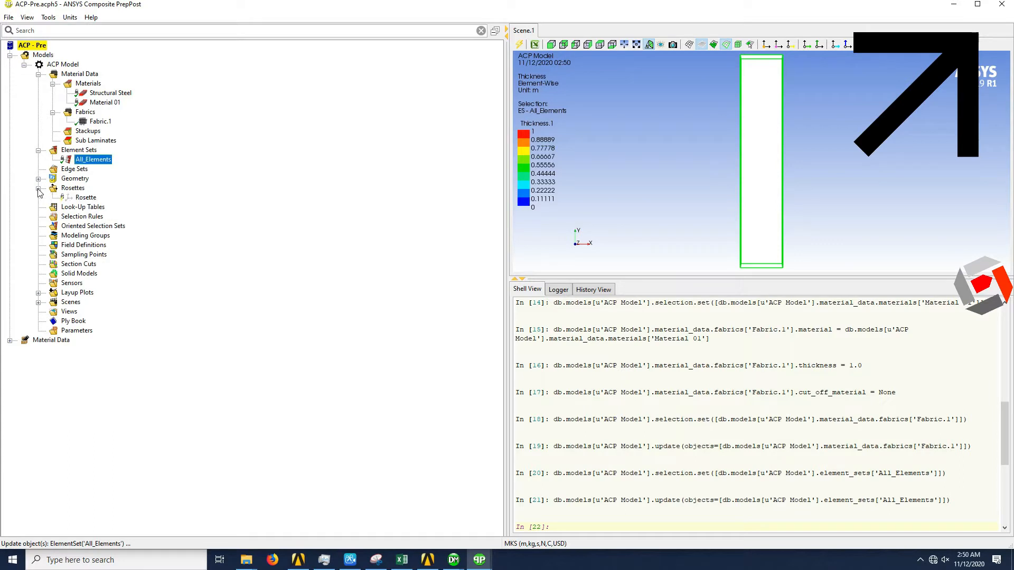
right_click(94, 200)
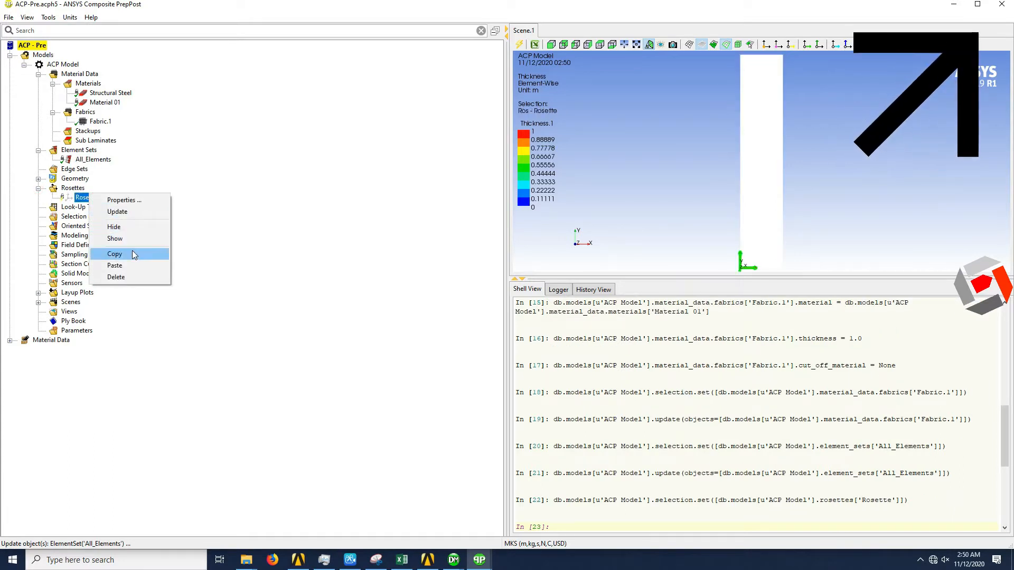
left_click(125, 211)
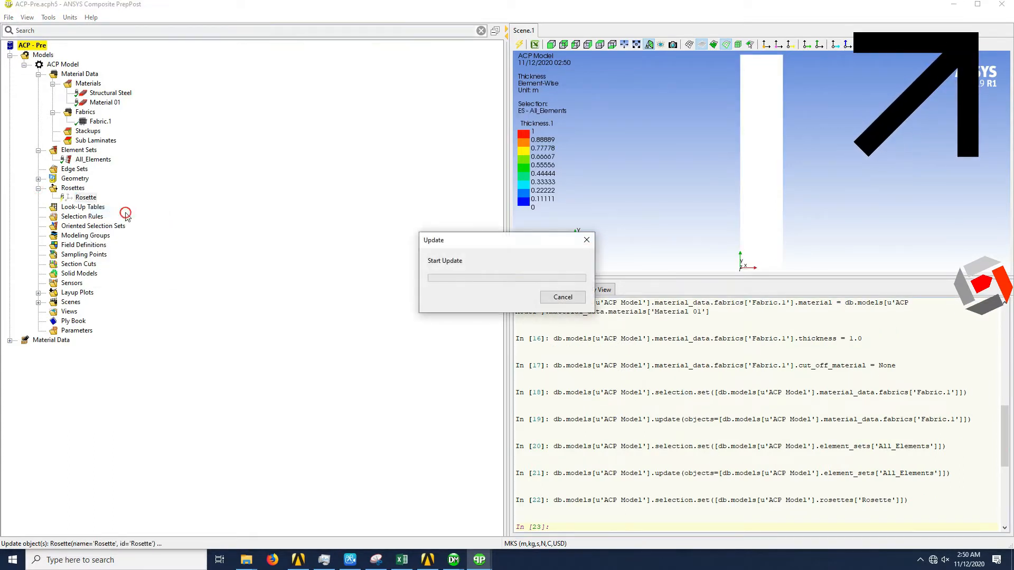
middle_click_drag(684, 201, 702, 303)
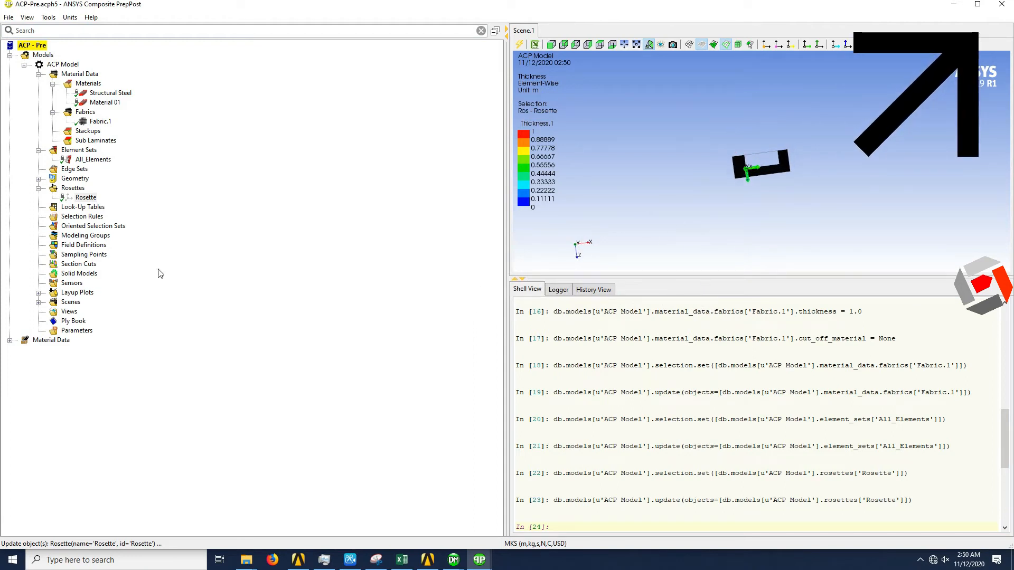
- Check the Rosette's type, origin and direction vectors in its properties
left_click(86, 197)
right_click(87, 196)
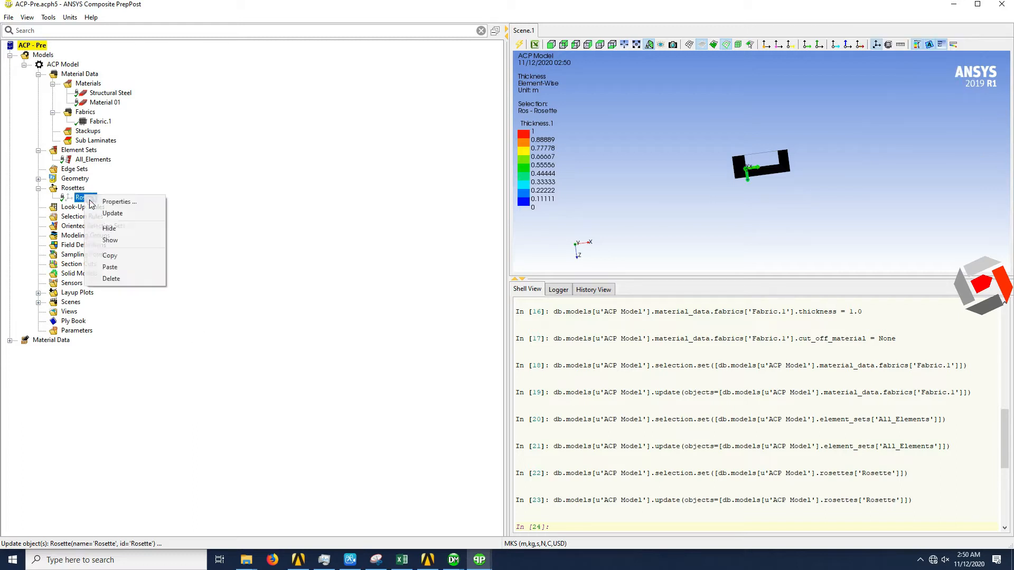
left_click(115, 203)
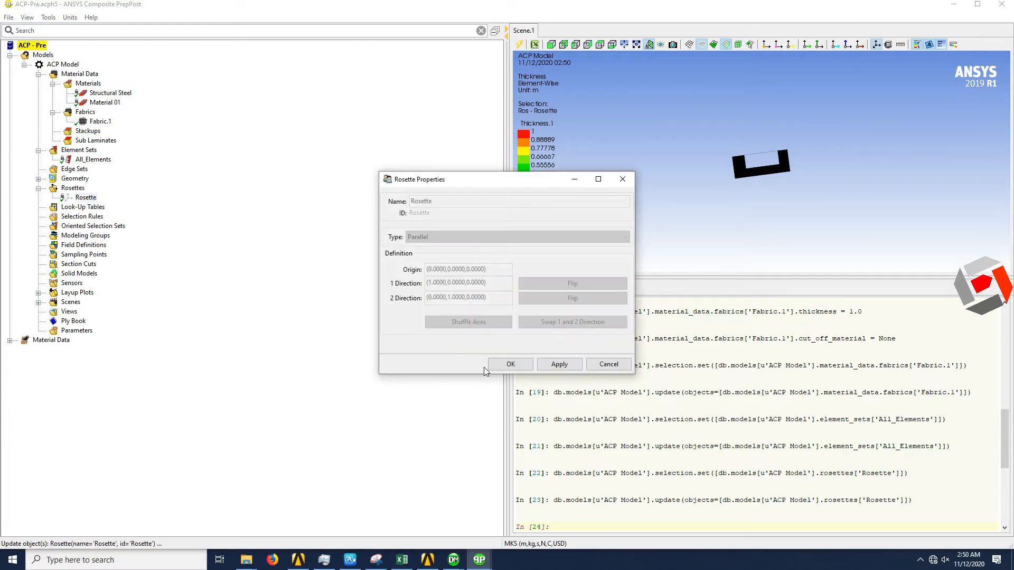
left_click(502, 364)
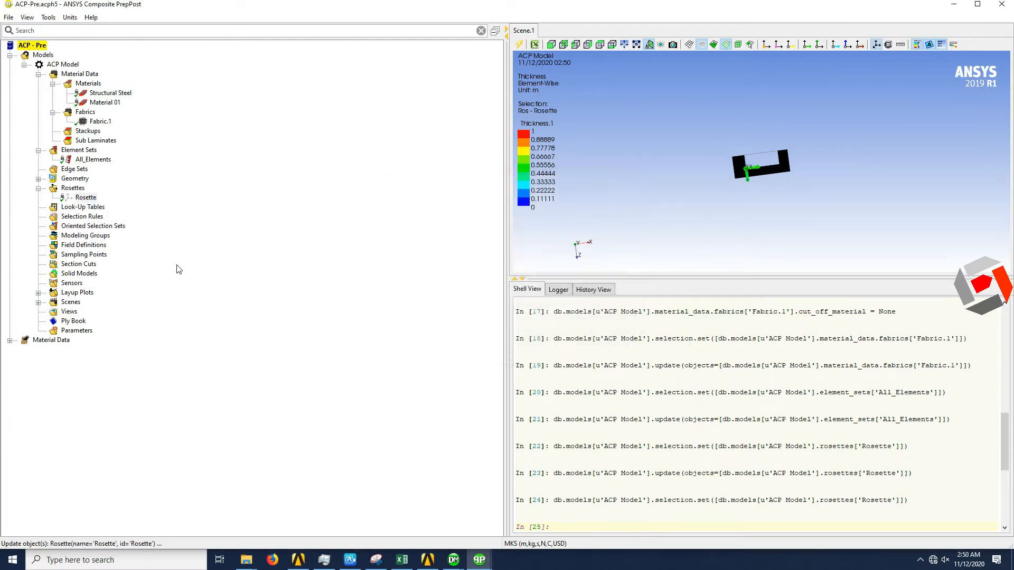
- Create an oriented selection set using the All_Elements element set and the Rosette as its reference direction
right_click(91, 226)
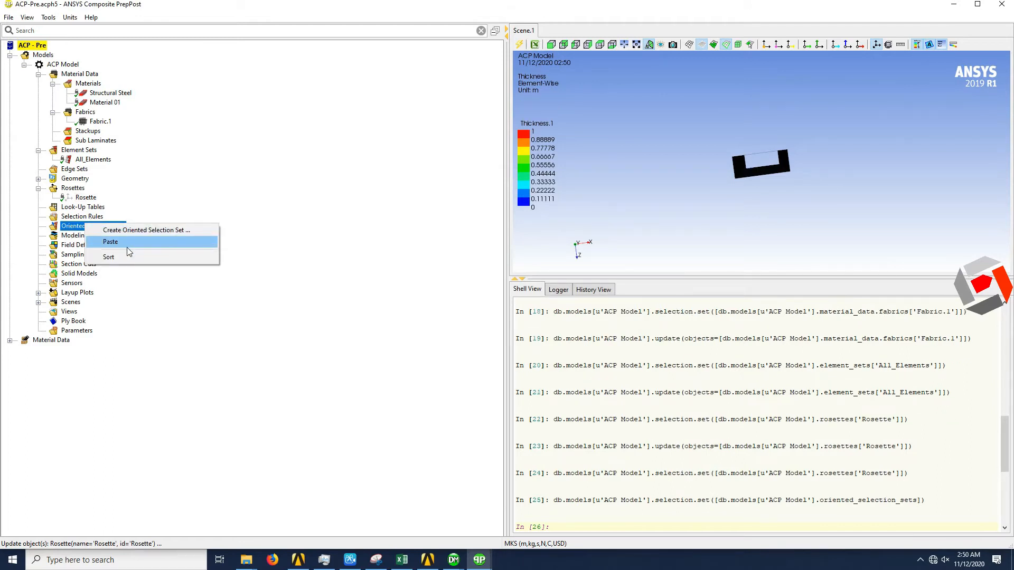
left_click(131, 231)
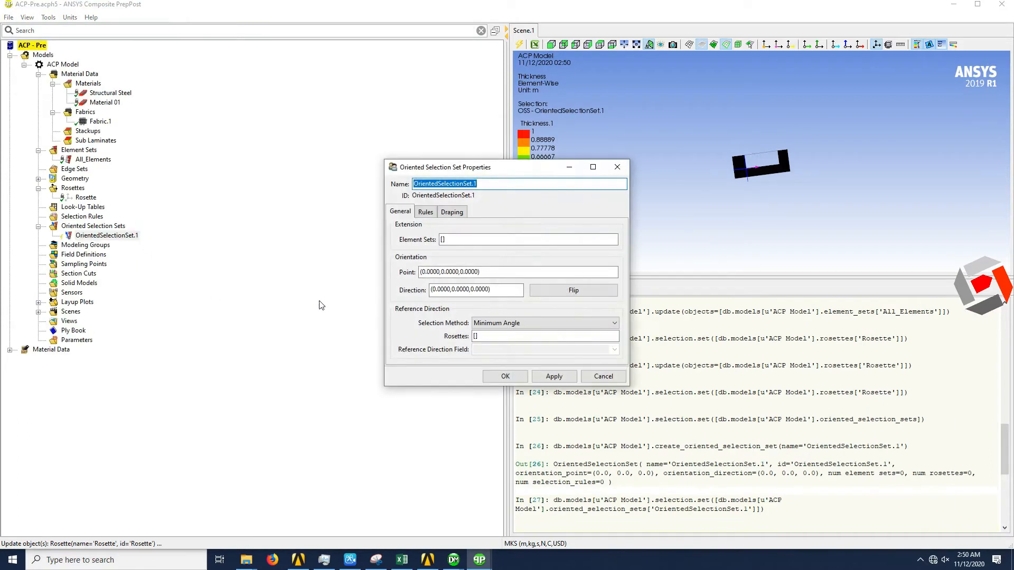
left_click(454, 239)
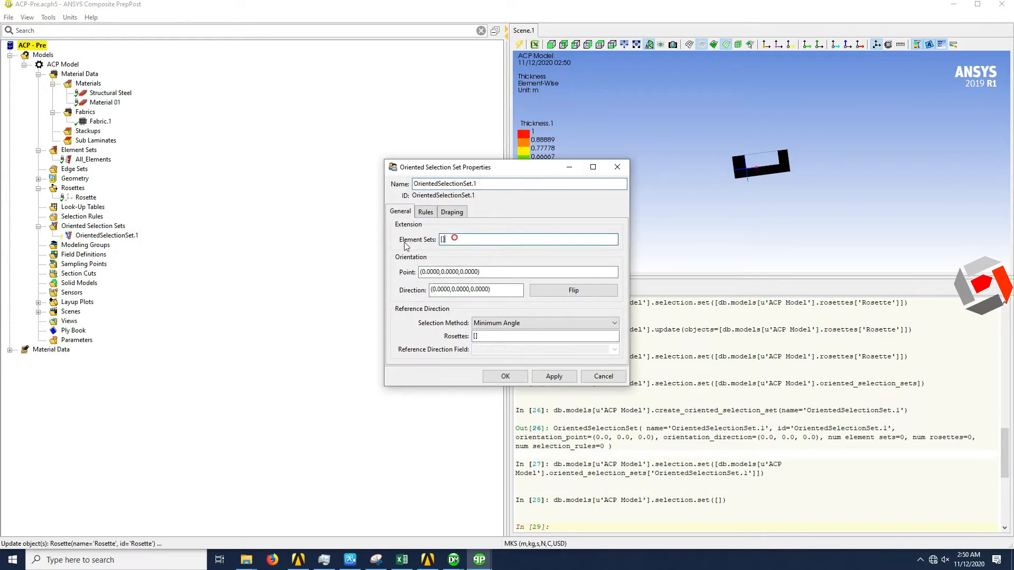
left_click(98, 160)
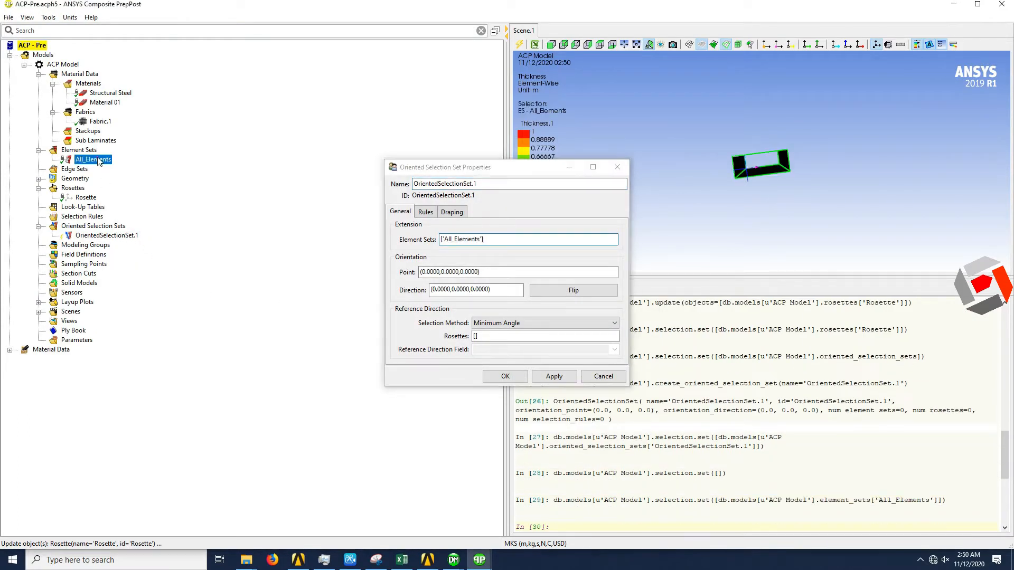
left_click(492, 337)
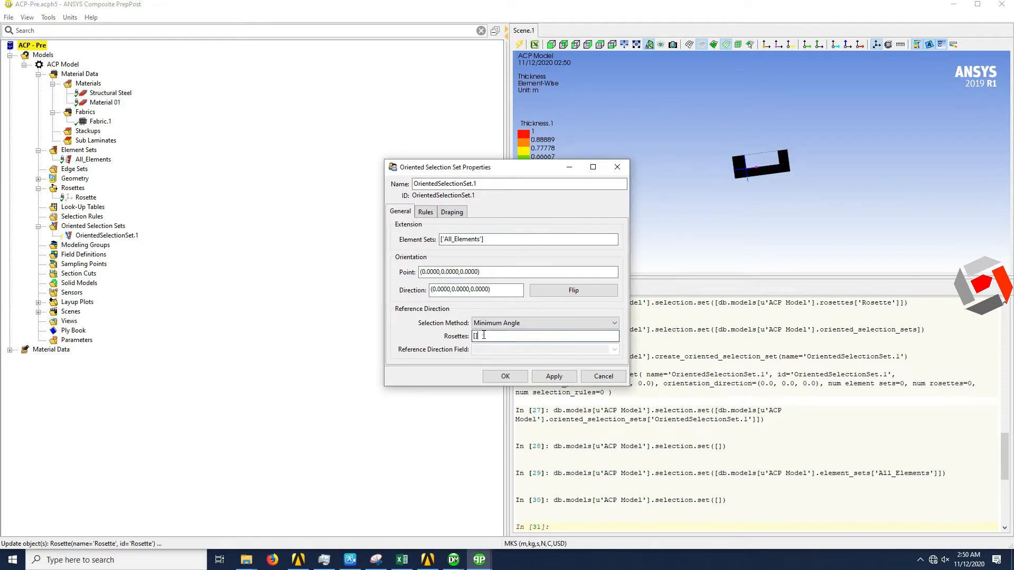
left_click(85, 198)
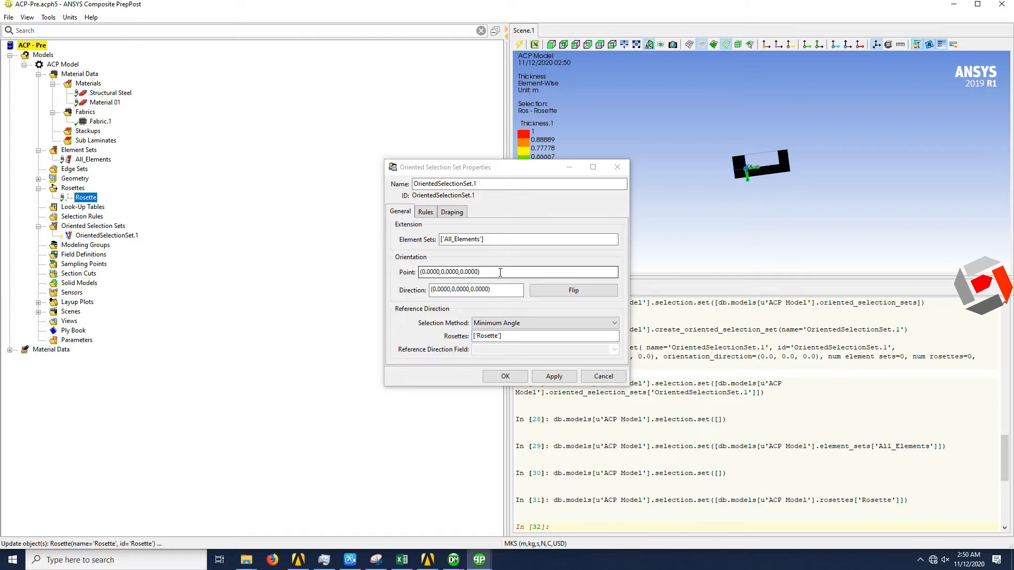
- Try Y coordinates of 50 and -50 for the orientation point of the oriented selection set
left_click(517, 270)
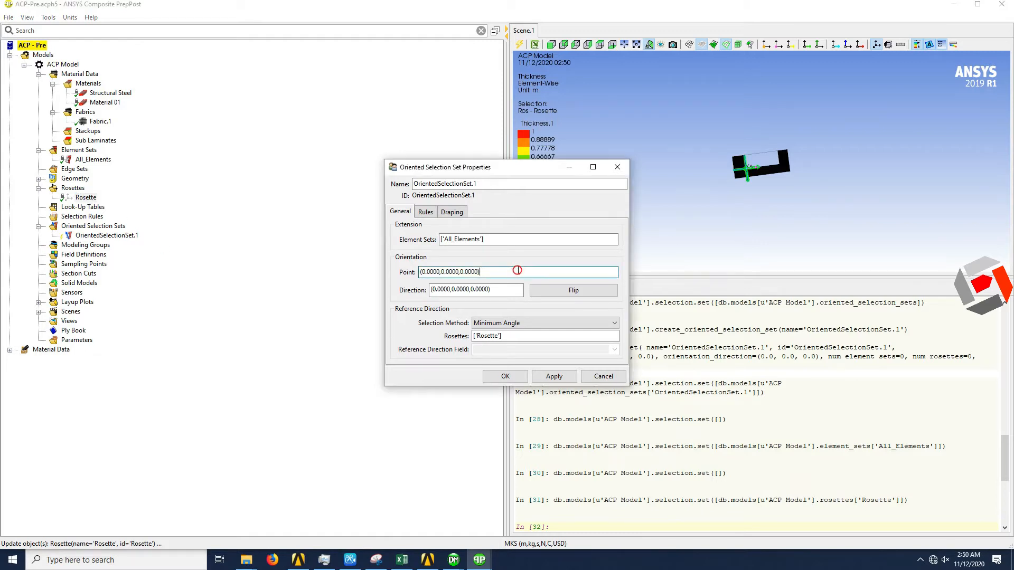
left_click(443, 272)
type("50")
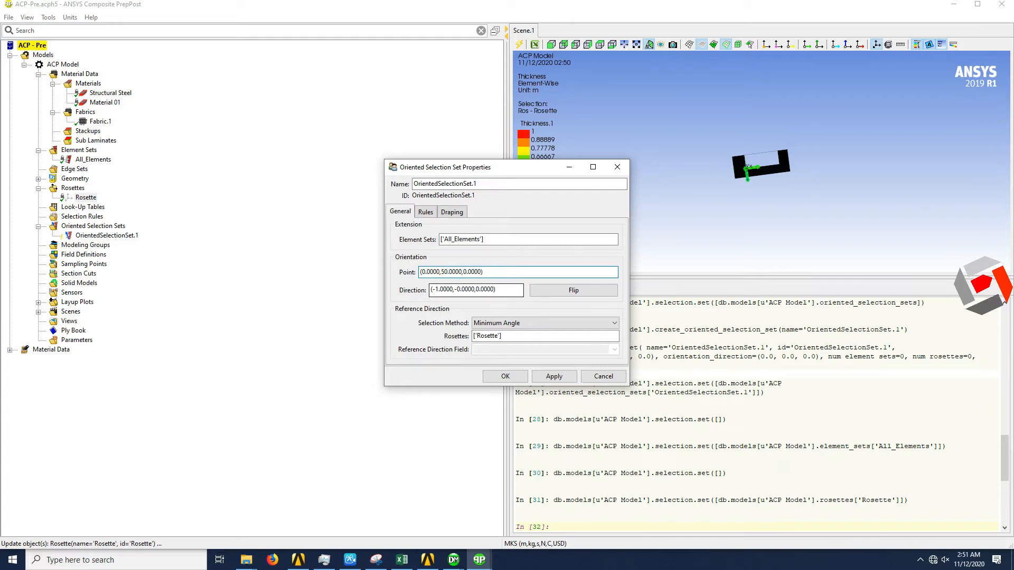
middle_click_drag(724, 224, 818, 391)
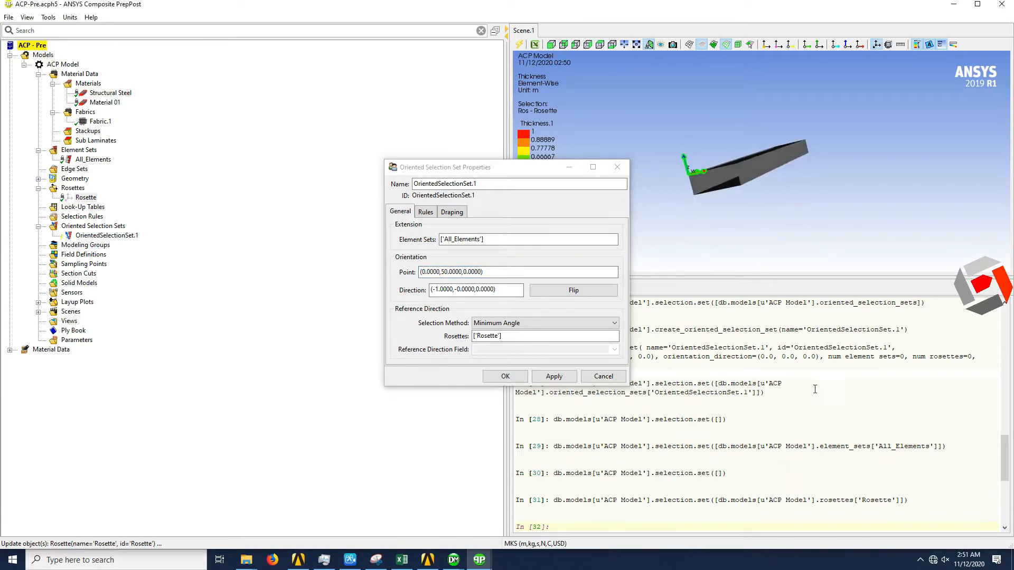
left_click(442, 272)
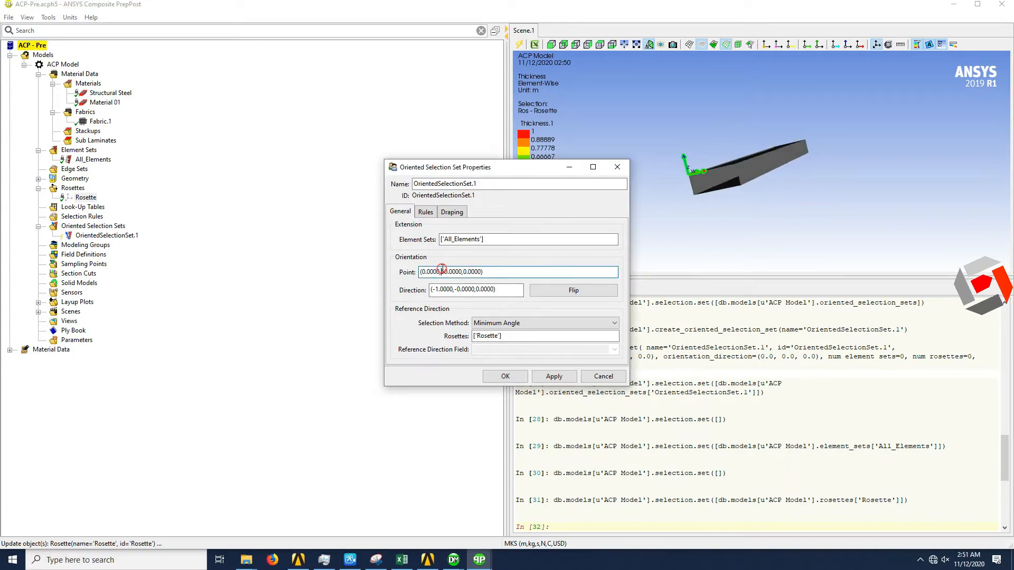
type("-5")
middle_click_drag(727, 169, 794, 194)
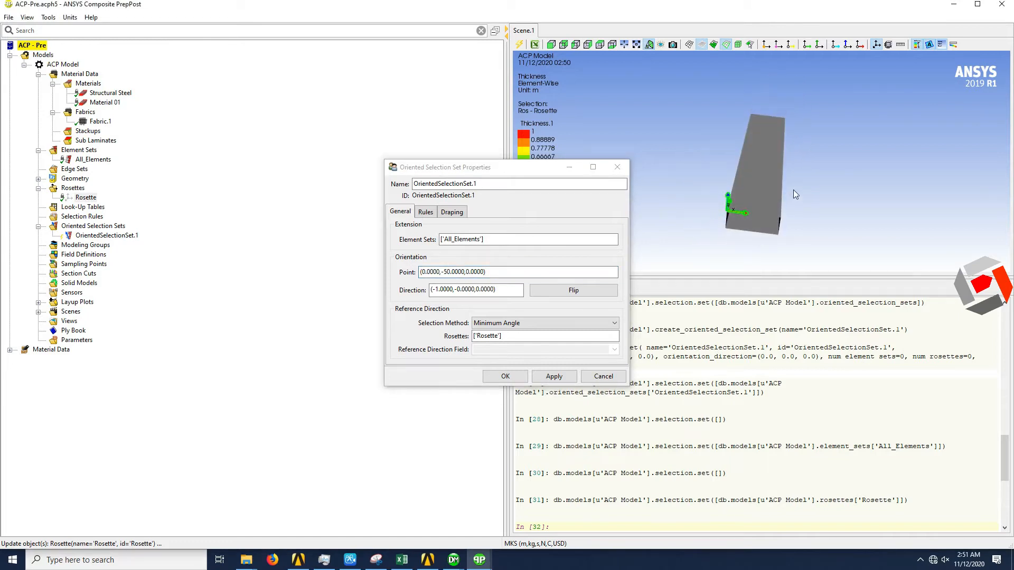
- Reset the orientation point of the oriented selection set to (0, 0, 0)
left_click(447, 271)
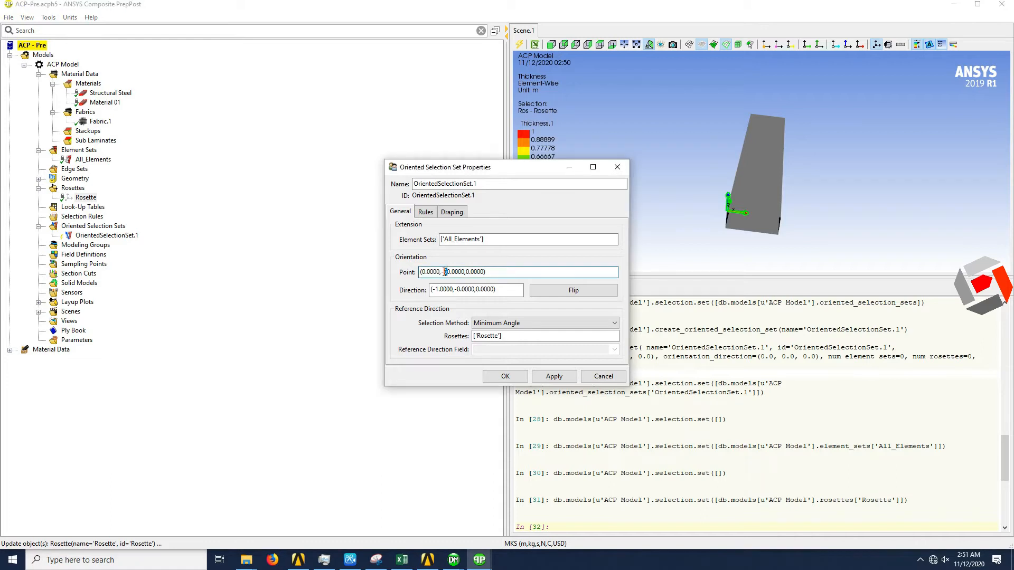
key("BackSpace")
middle_click_drag(828, 226, 729, 240)
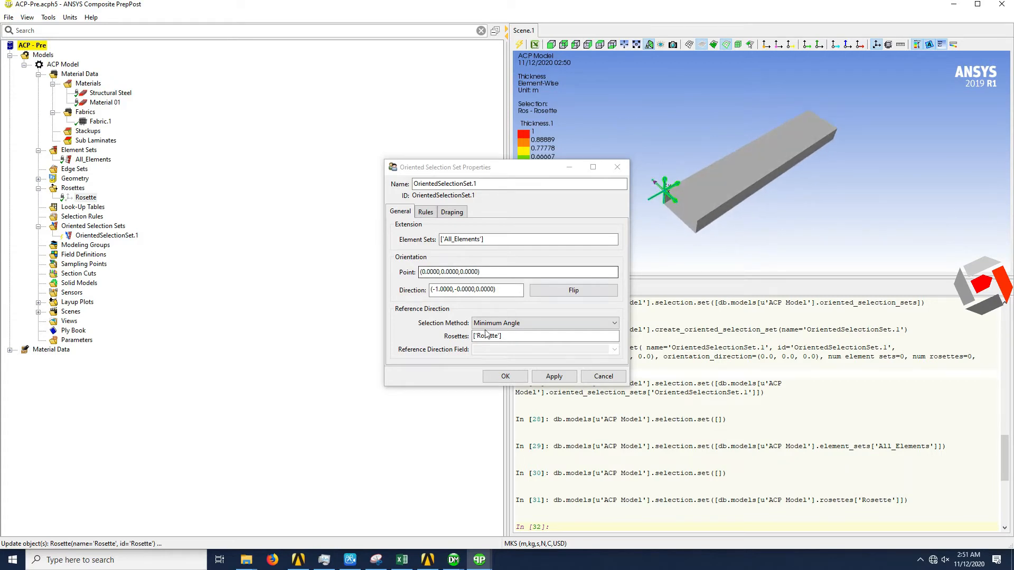
- Try a Z coordinate of 1 for the orientation point and restore it to 0
left_click_drag(462, 271, 464, 271)
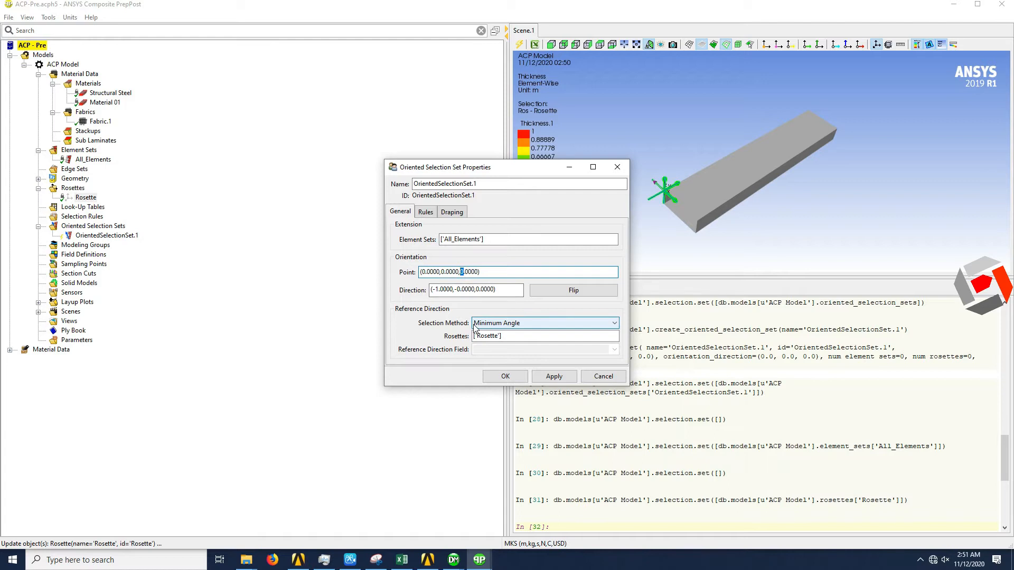
type("1")
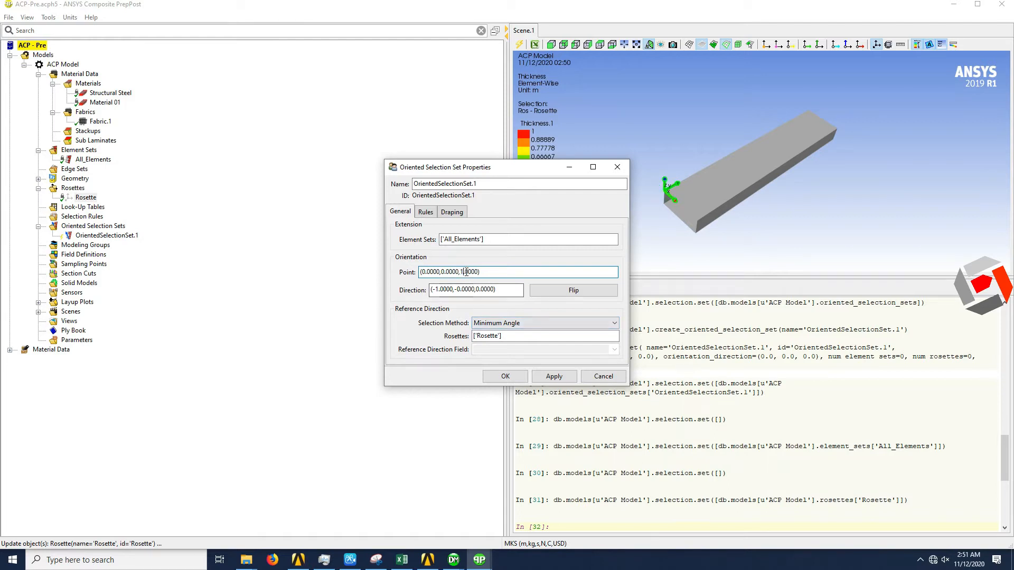
left_click_drag(460, 271, 464, 271)
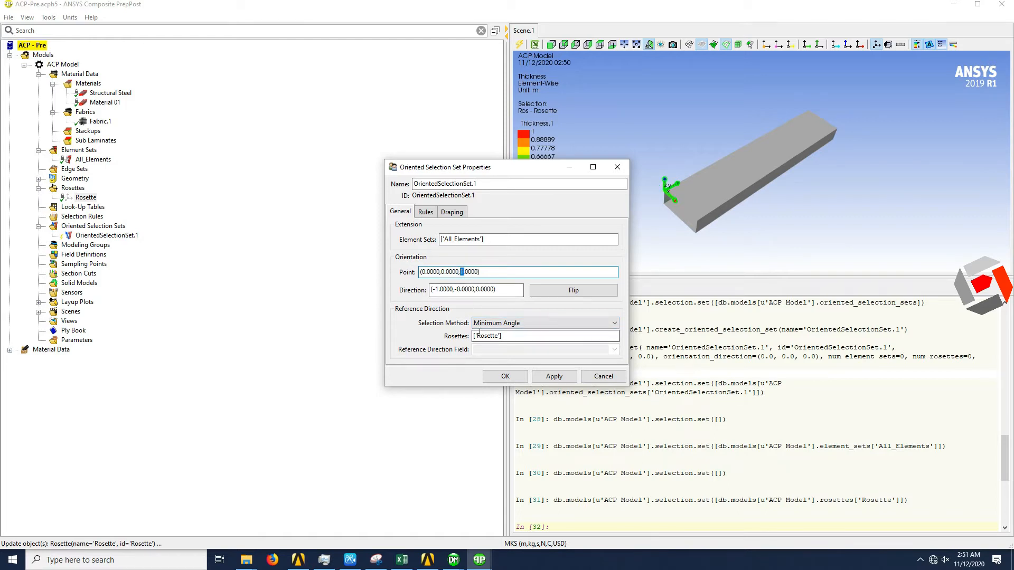
type("0")
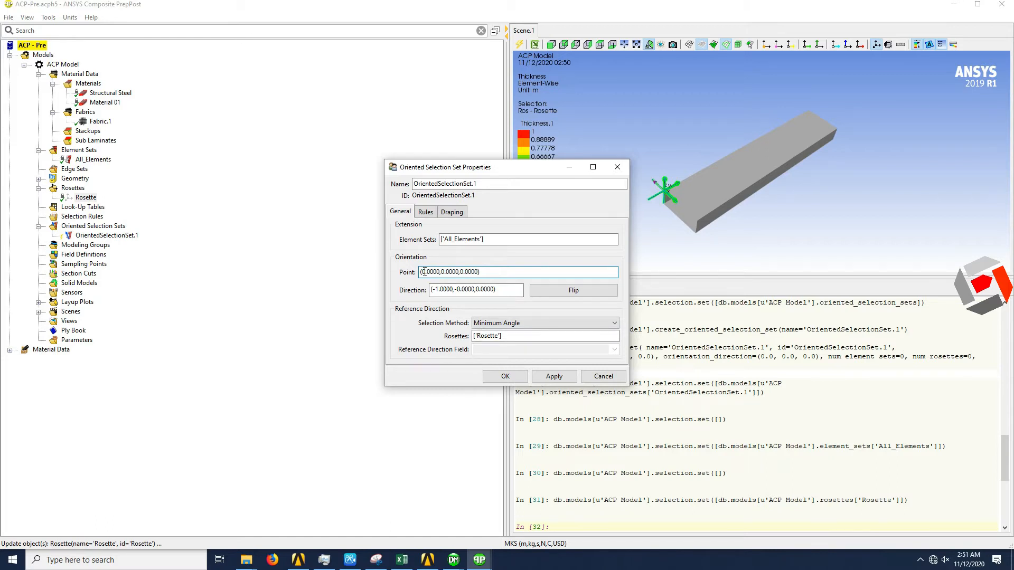
- Accept the oriented selection set's properties and update OrientedSelectionSet.1, acknowledging the warnings
left_click(512, 376)
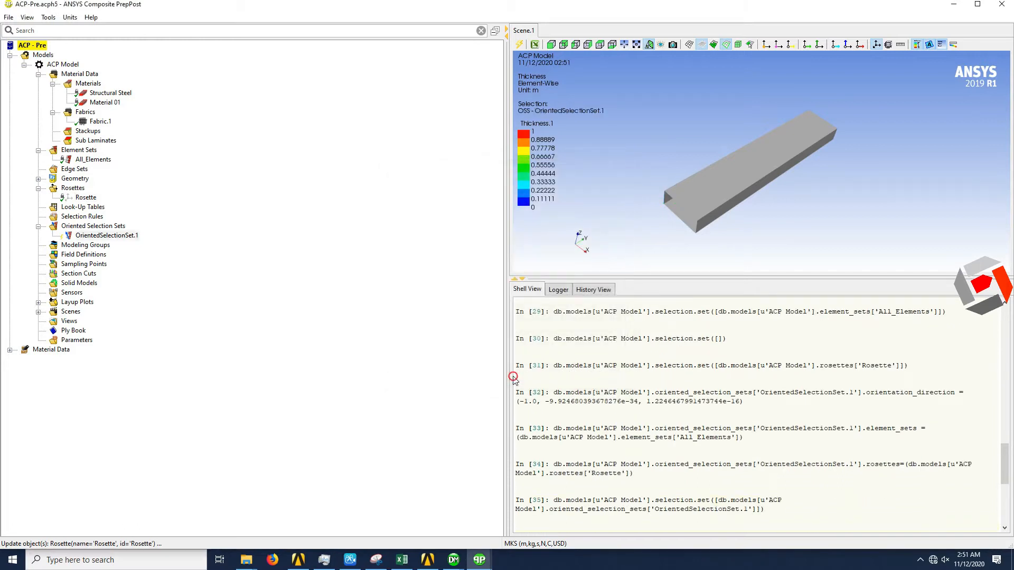
right_click(120, 238)
left_click(151, 250)
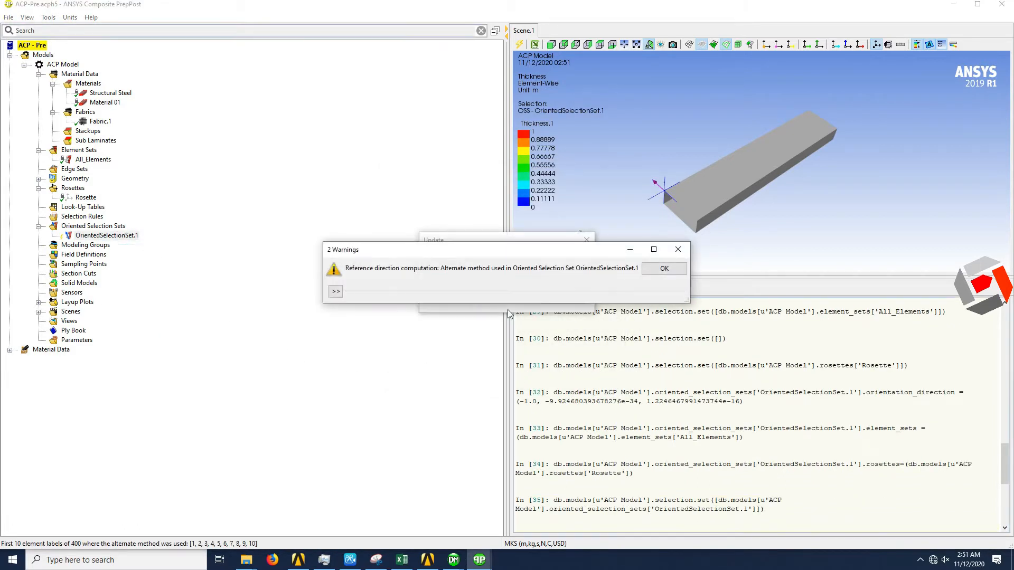
left_click(664, 268)
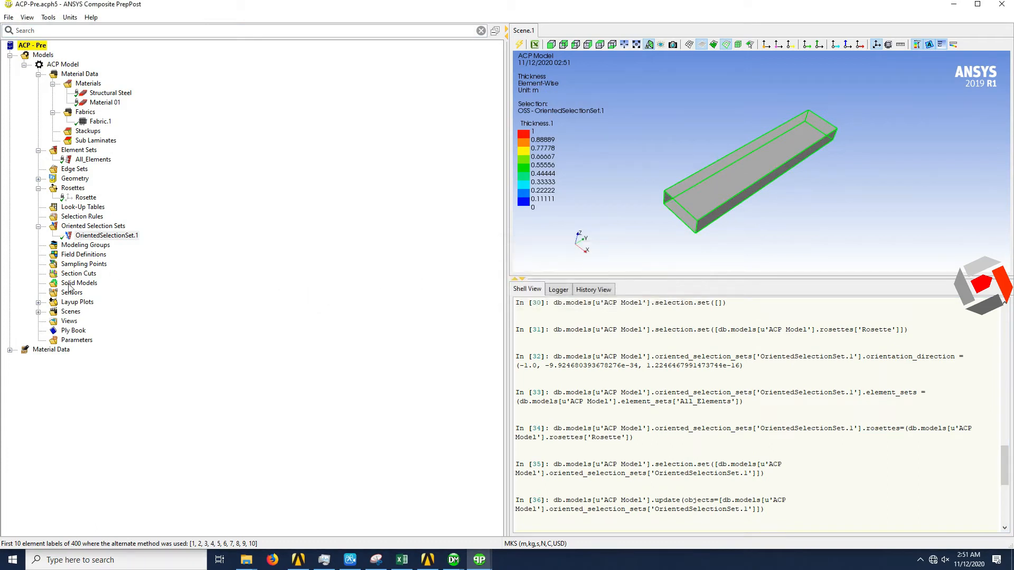
- Create a modeling group with the default name ModelingGroup.1
left_click(98, 245)
right_click(97, 245)
left_click(121, 244)
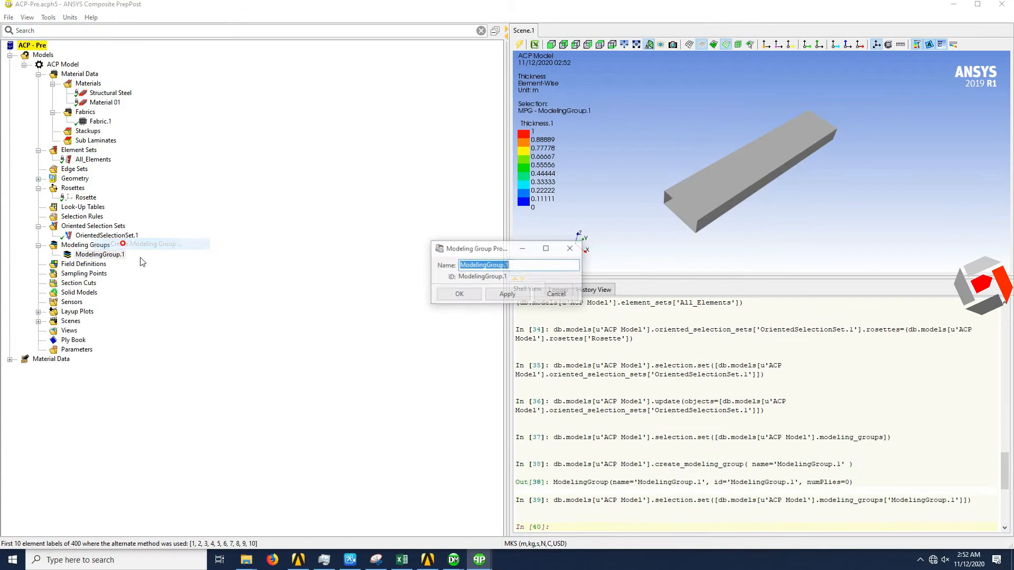
left_click(467, 295)
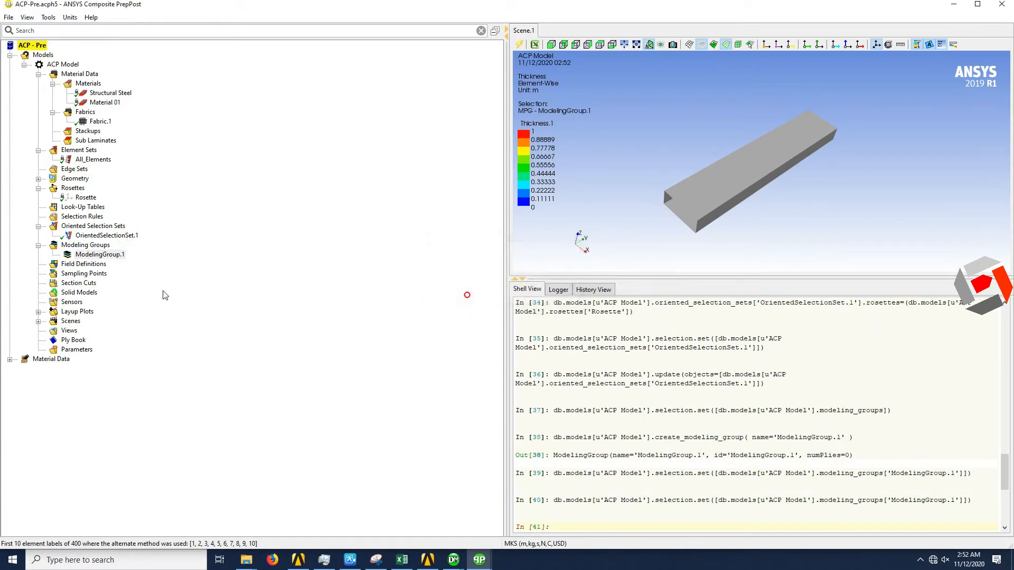
- Create a ply in ModelingGroup.1 with OrientedSelectionSet.1, ply material Fabric.1 and 3 layers, and update the ply
right_click(111, 255)
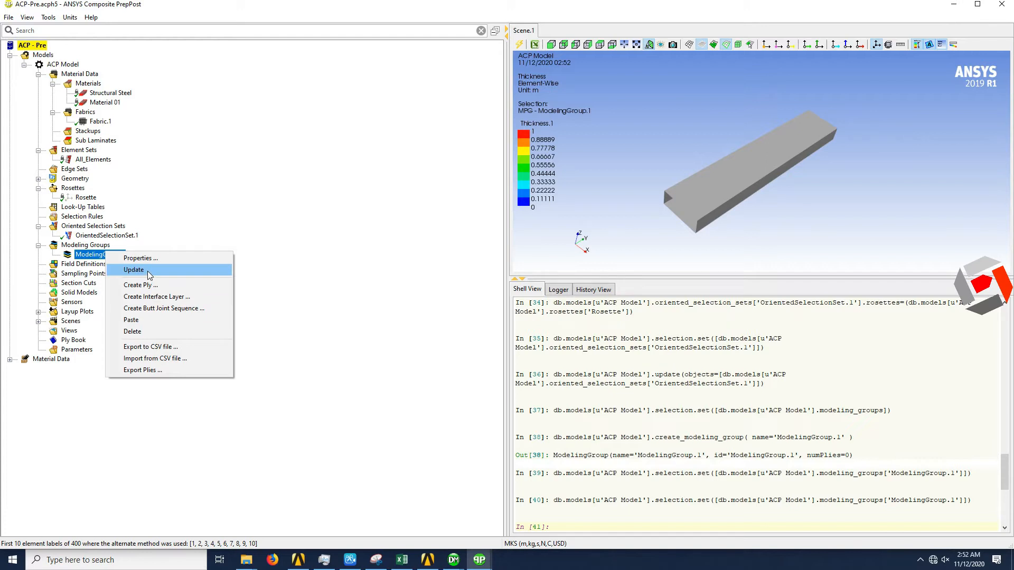
left_click(158, 285)
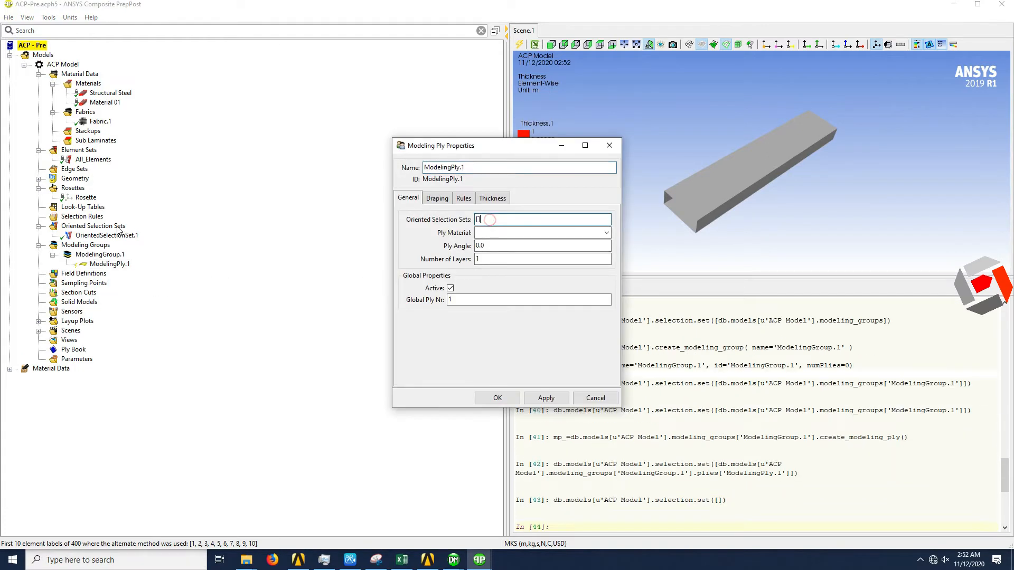
left_click(112, 236)
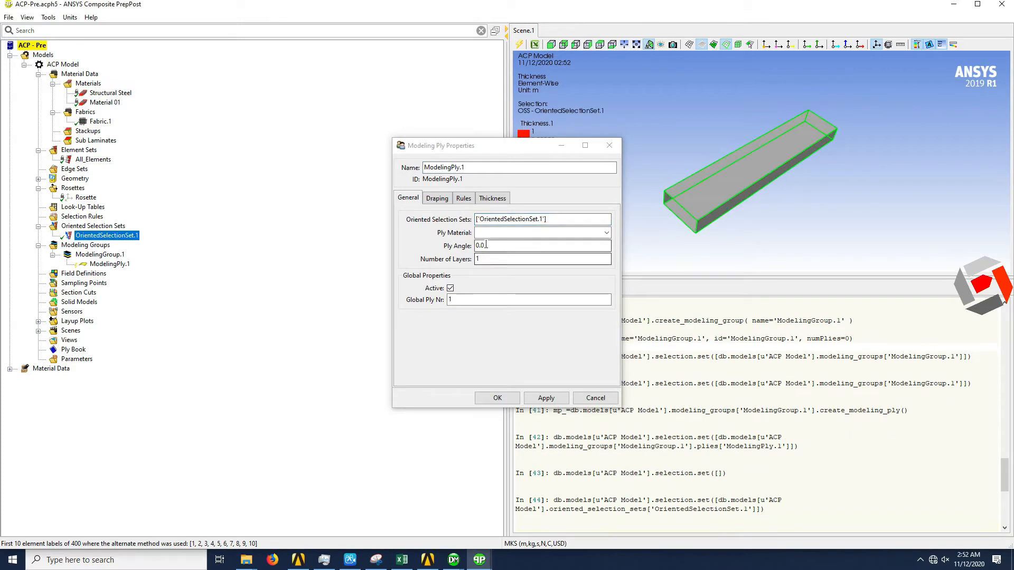
left_click(606, 233)
left_click(528, 242)
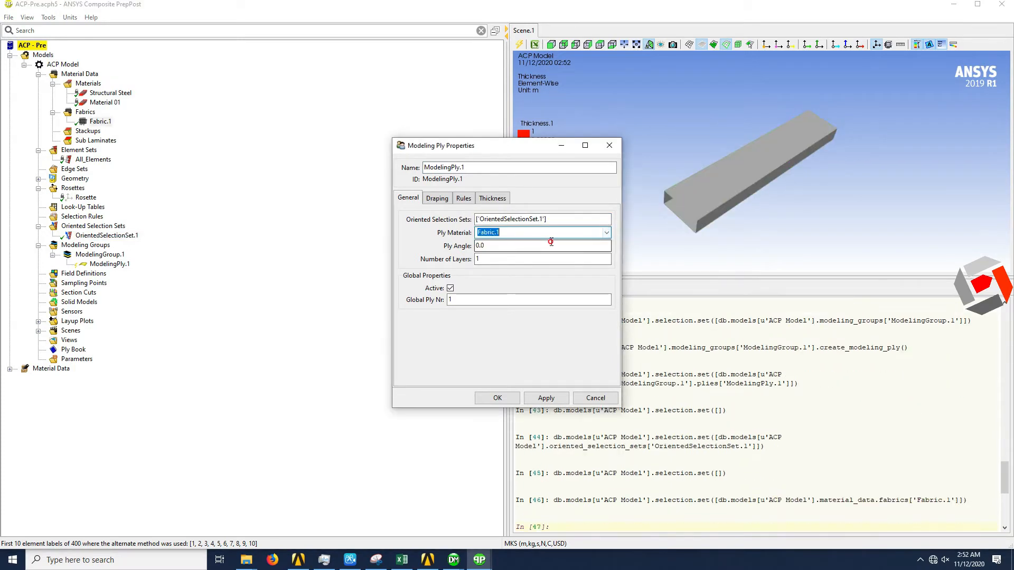
double_click(486, 259)
type("3")
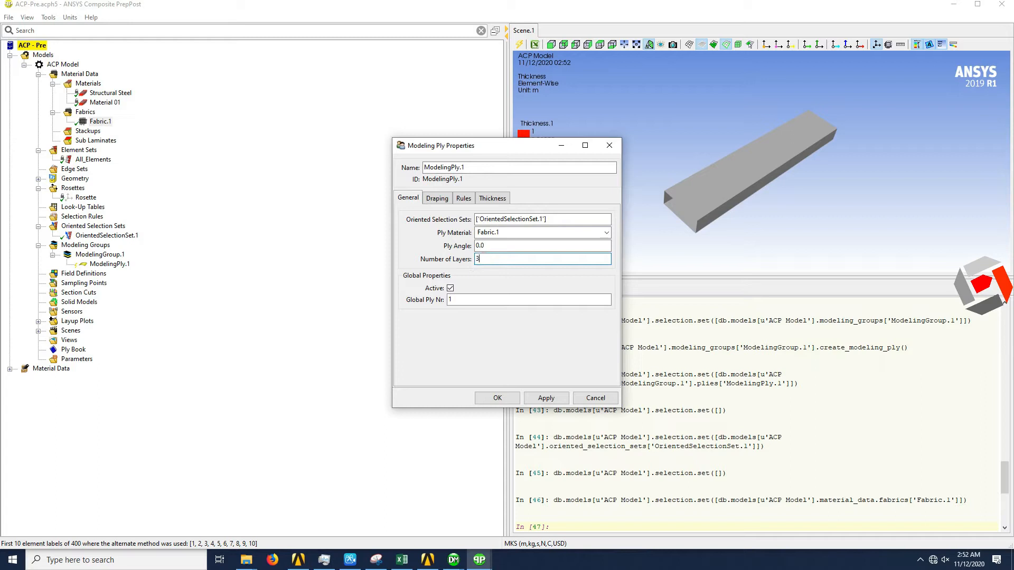
left_click(498, 397)
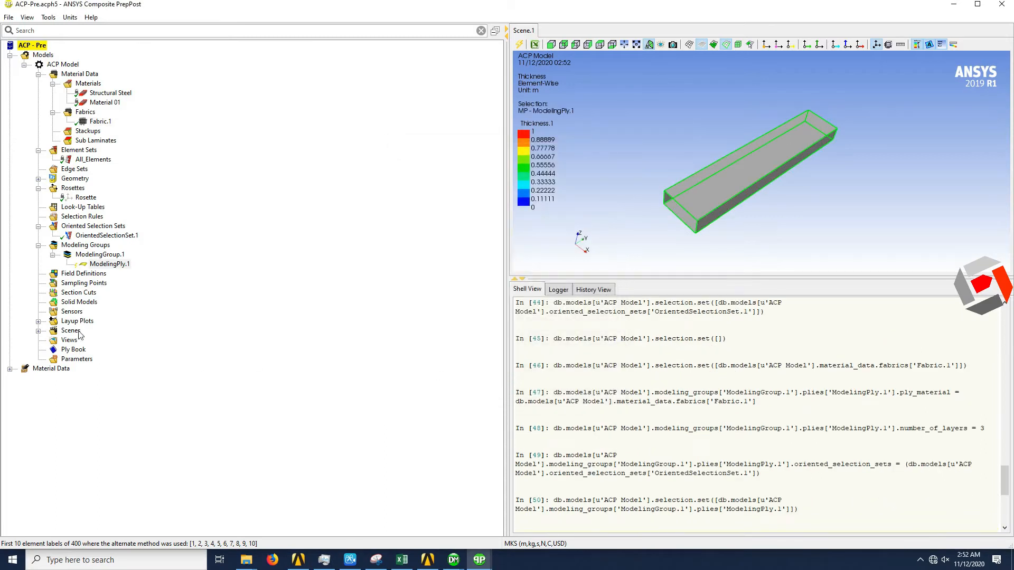
right_click(101, 265)
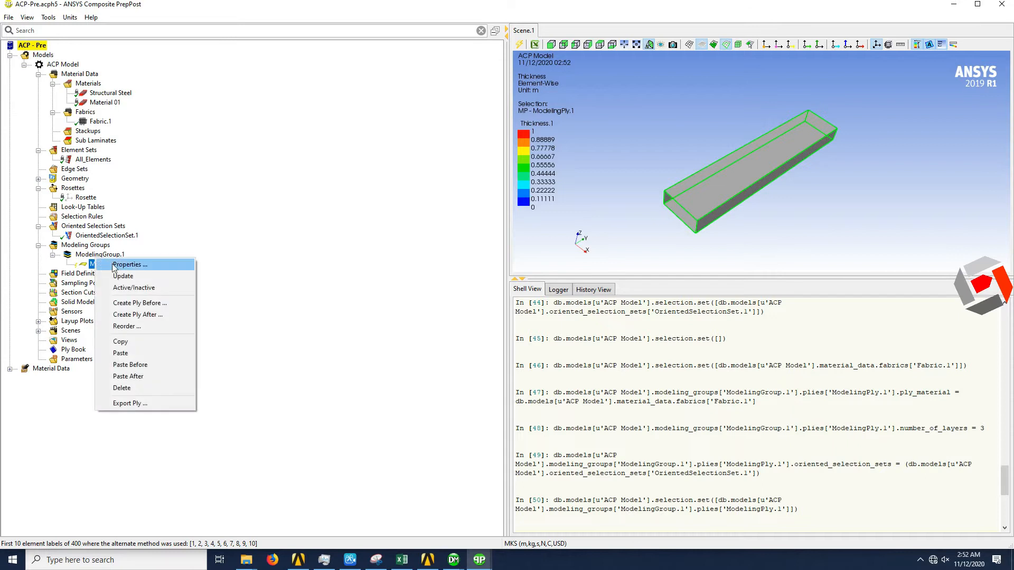
left_click(125, 275)
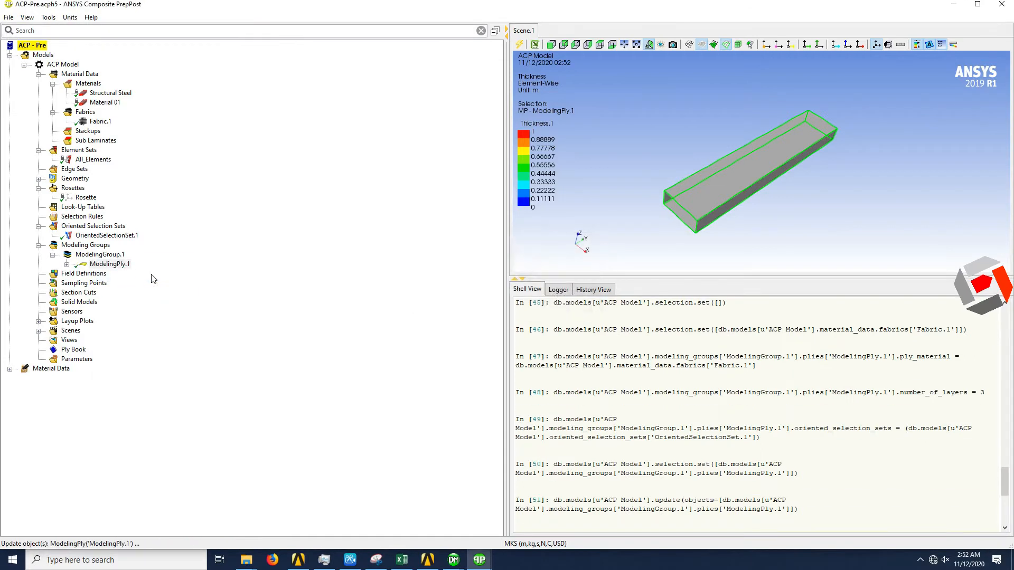
- Create a solid model from the All_Elements element set with the default extrusion settings and update it
right_click(64, 304)
left_click(93, 309)
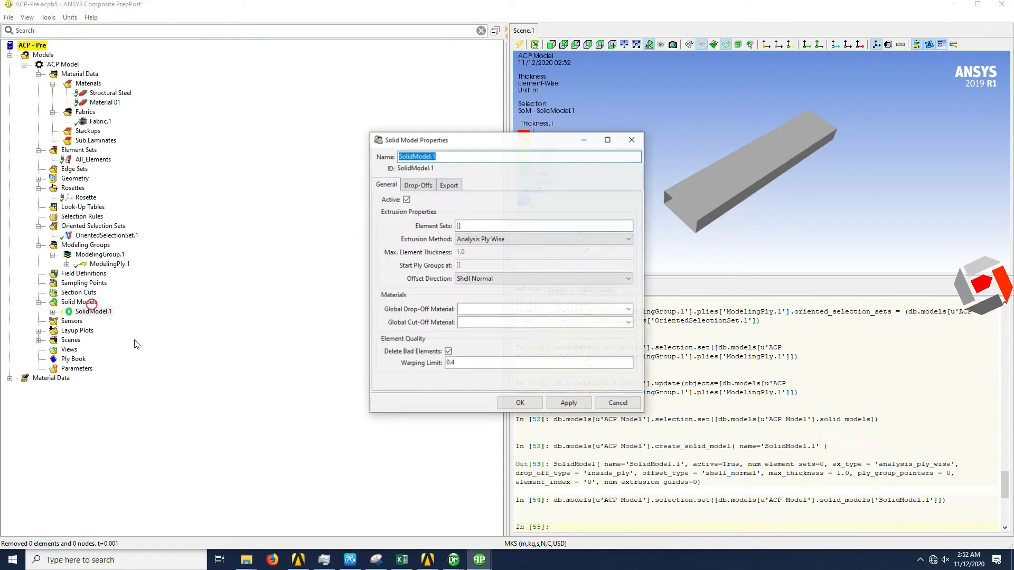
left_click(462, 227)
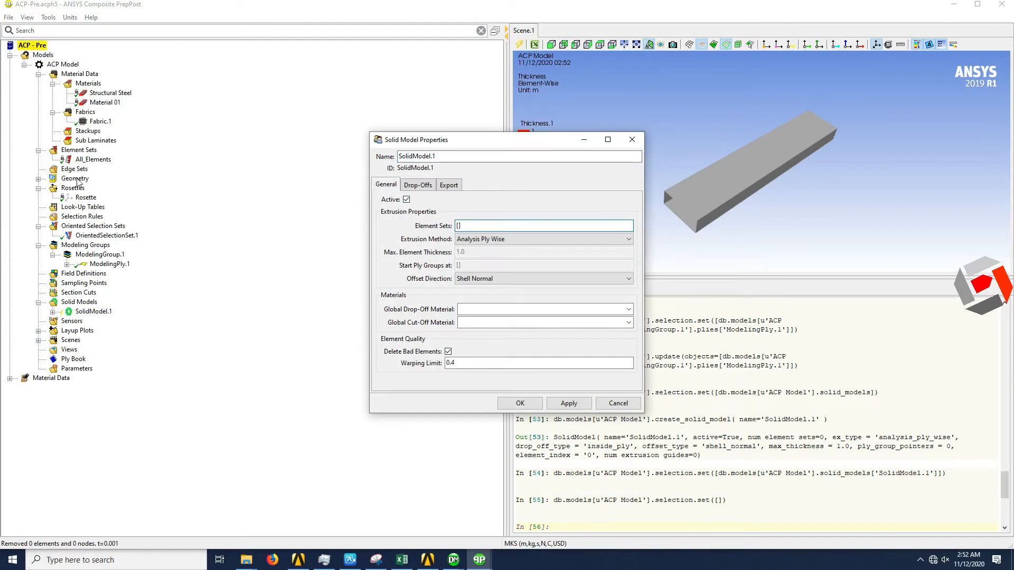
left_click(93, 159)
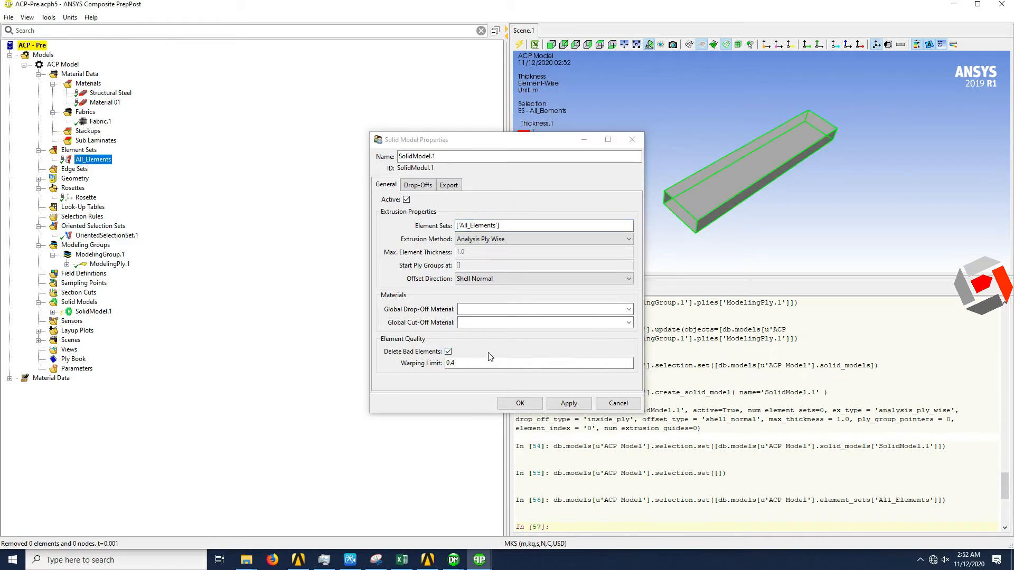
left_click(520, 403)
right_click(102, 316)
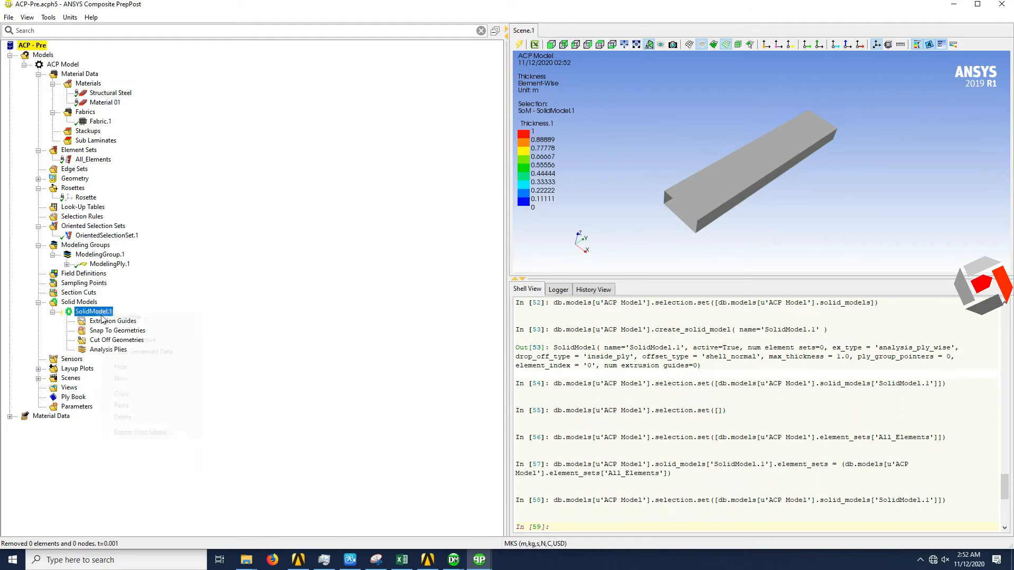
left_click(138, 331)
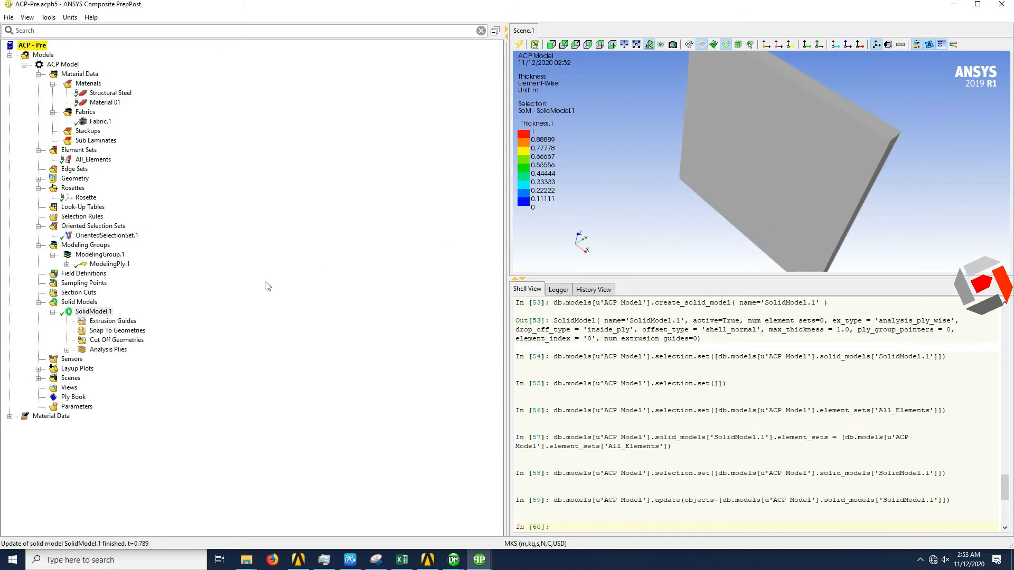
scroll(720, 174, "down", 2)
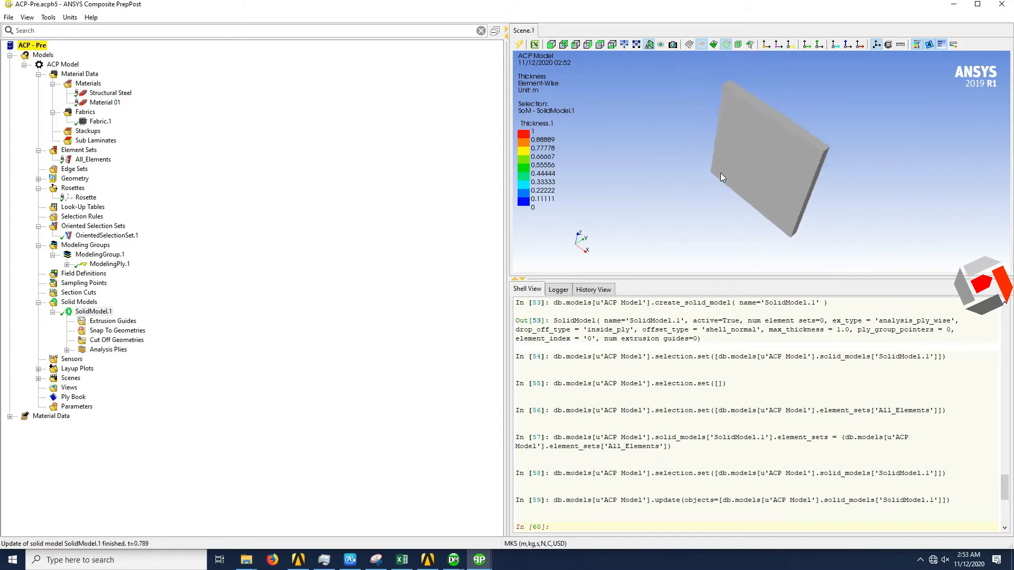
- Change the unit system to MPA (mm,t,s,N,C,USD)
left_click(101, 123)
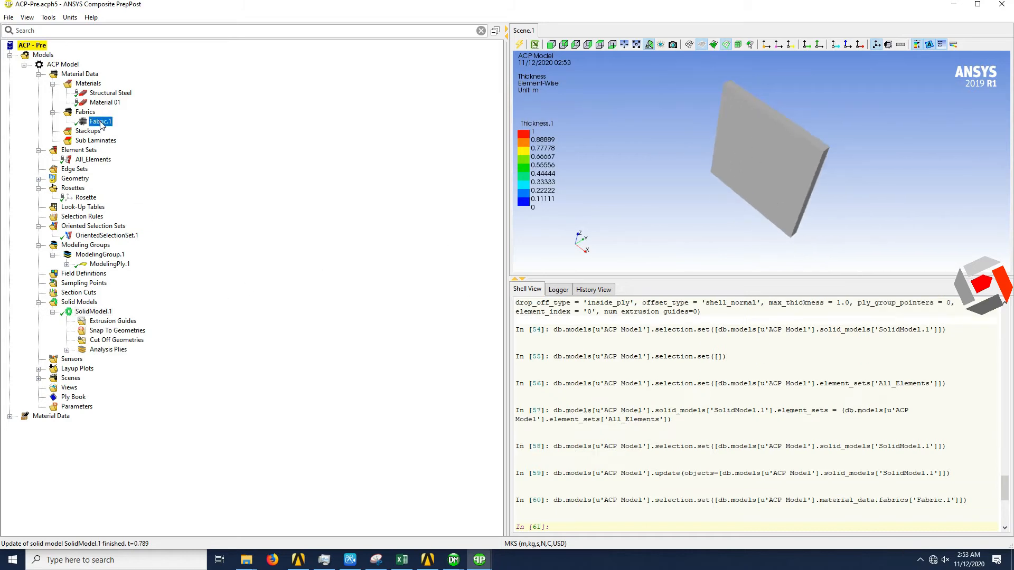
right_click(101, 123)
left_click(69, 17)
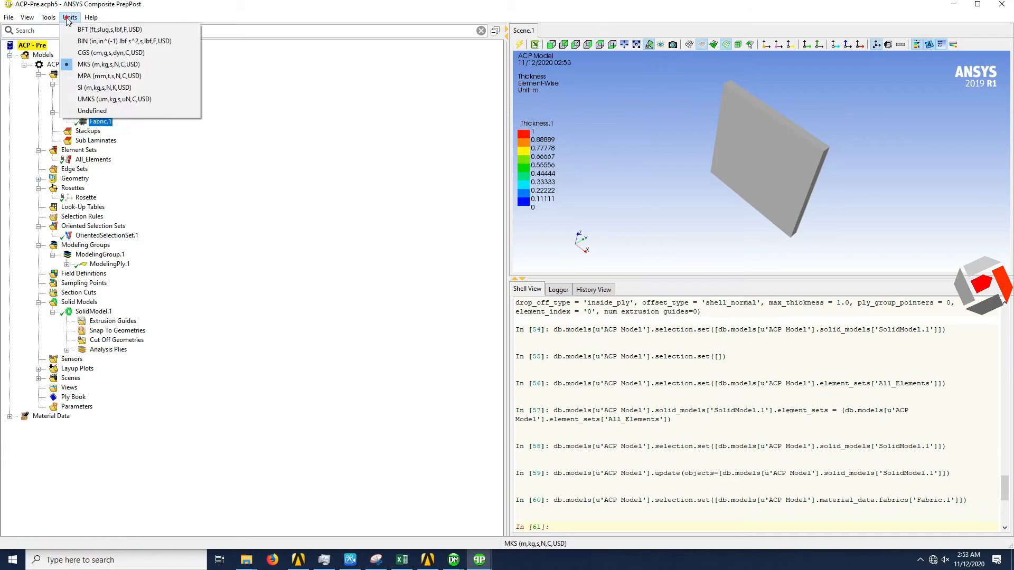
left_click(100, 76)
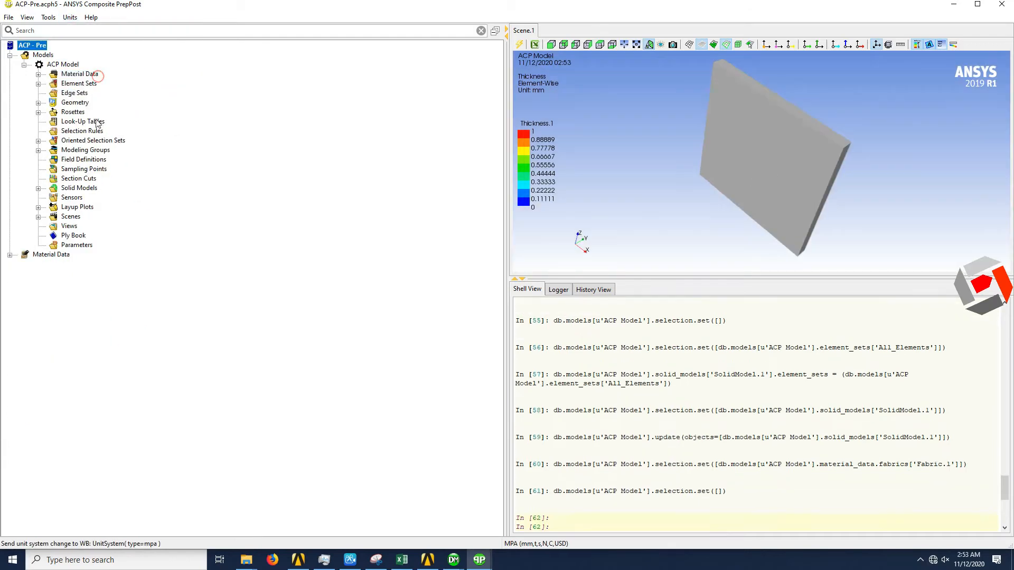
- Set the thickness of Fabric.1 to 1 mm and accept its properties
left_click(39, 75)
left_click(52, 93)
left_click(87, 102)
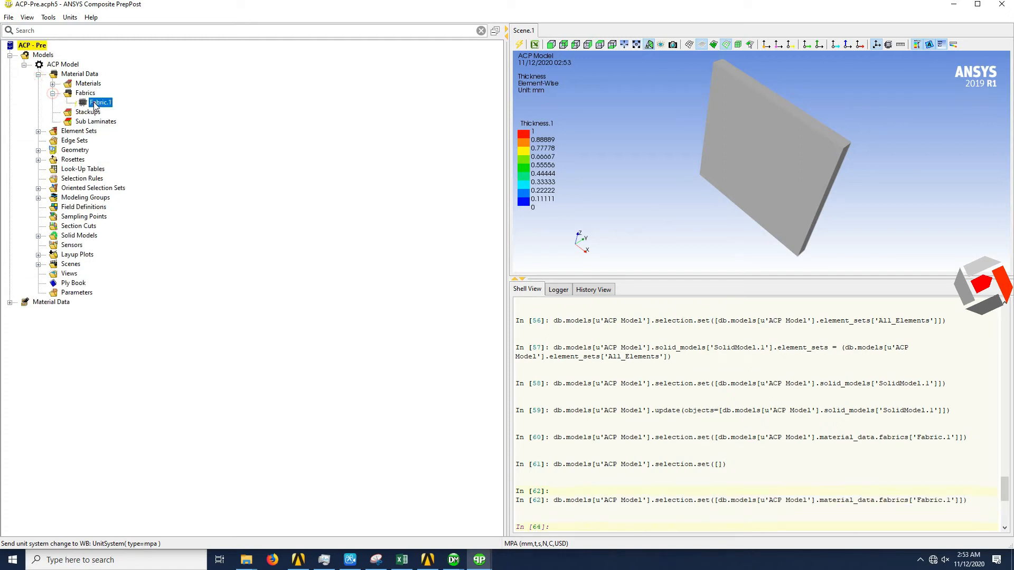
right_click(94, 103)
left_click(123, 104)
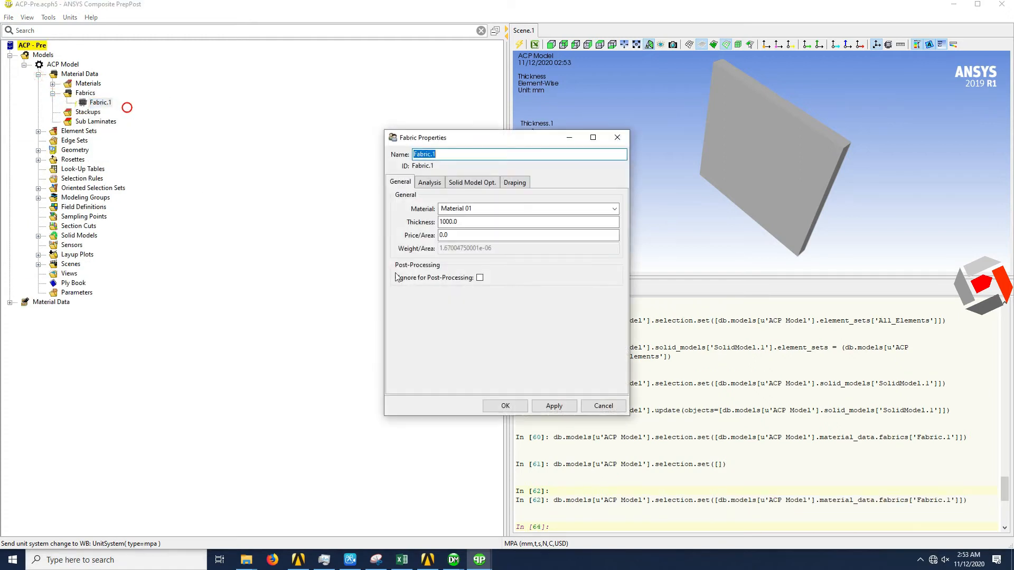
left_click(446, 222)
double_click(447, 221)
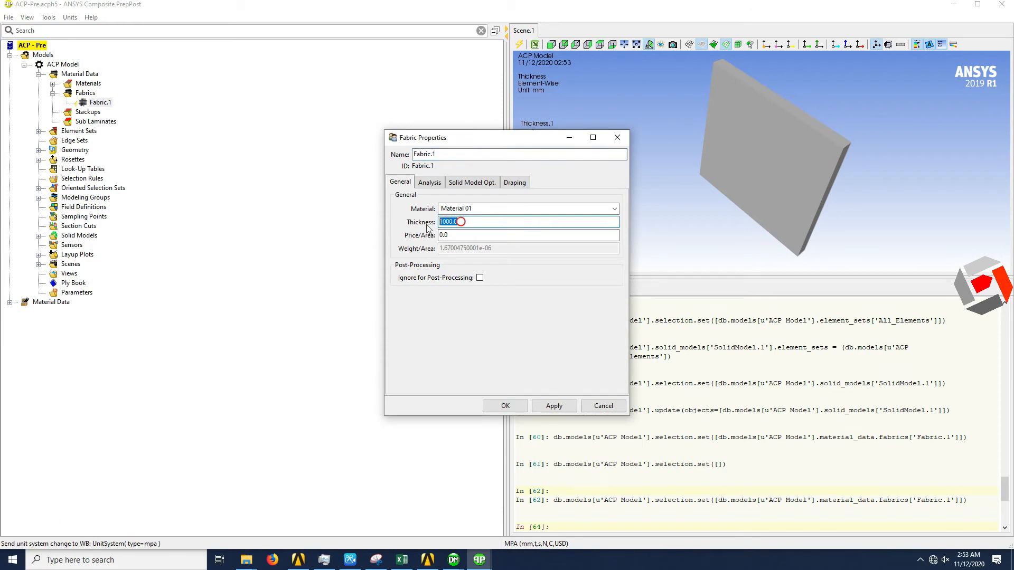
type("1")
left_click(505, 406)
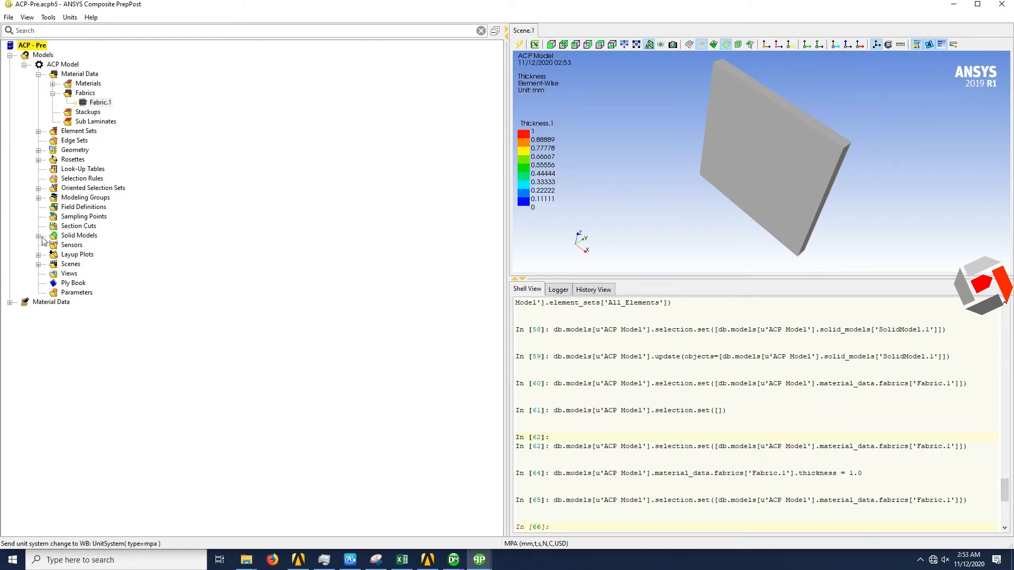
- Update SolidModel.1 with the changed fabric thickness and acknowledge the warnings
left_click(38, 236)
right_click(88, 244)
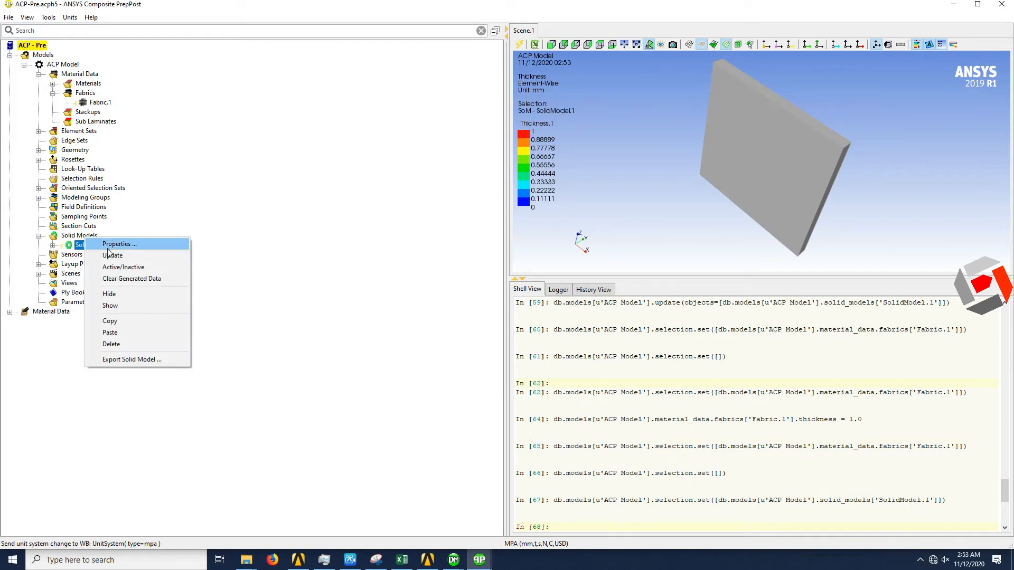
left_click(112, 255)
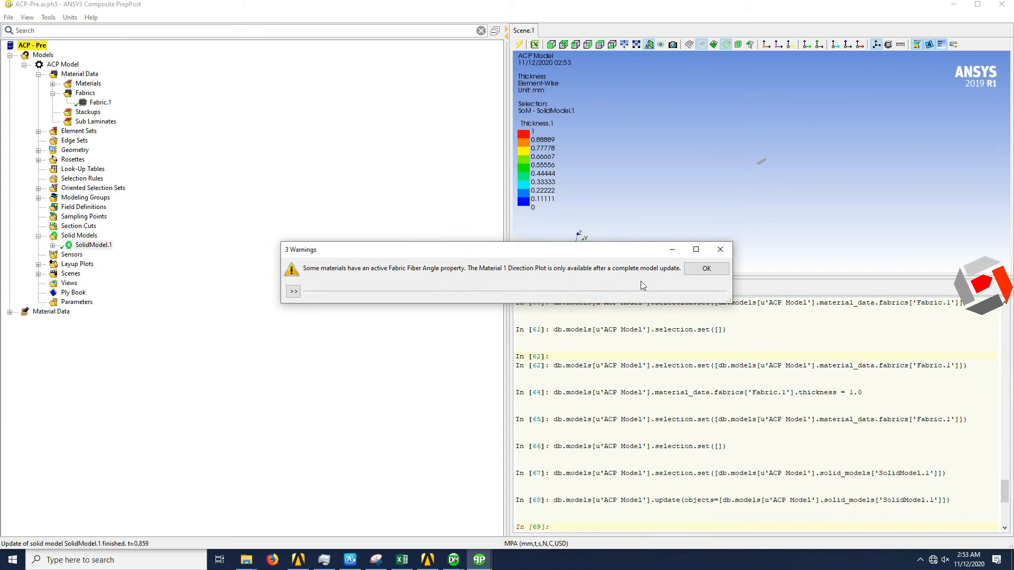
left_click(698, 271)
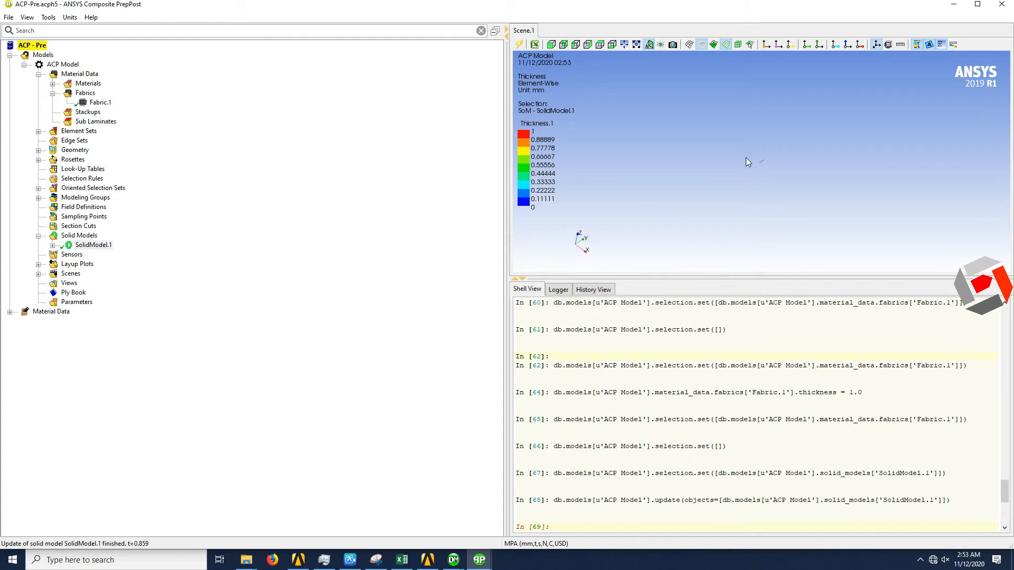
scroll(764, 156, "up", 10)
scroll(661, 220, "up", 2)
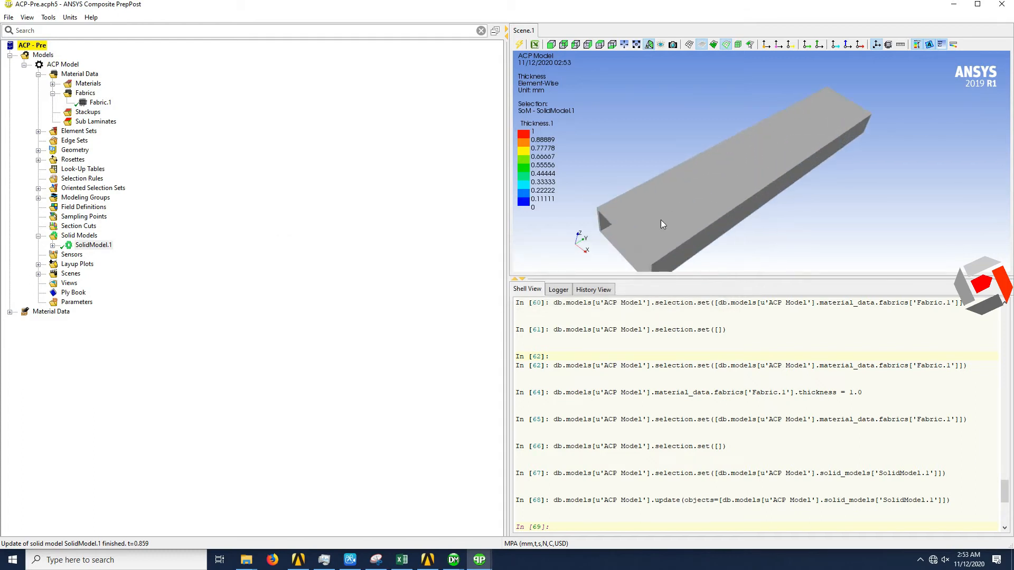
middle_click_drag(661, 219, 631, 220)
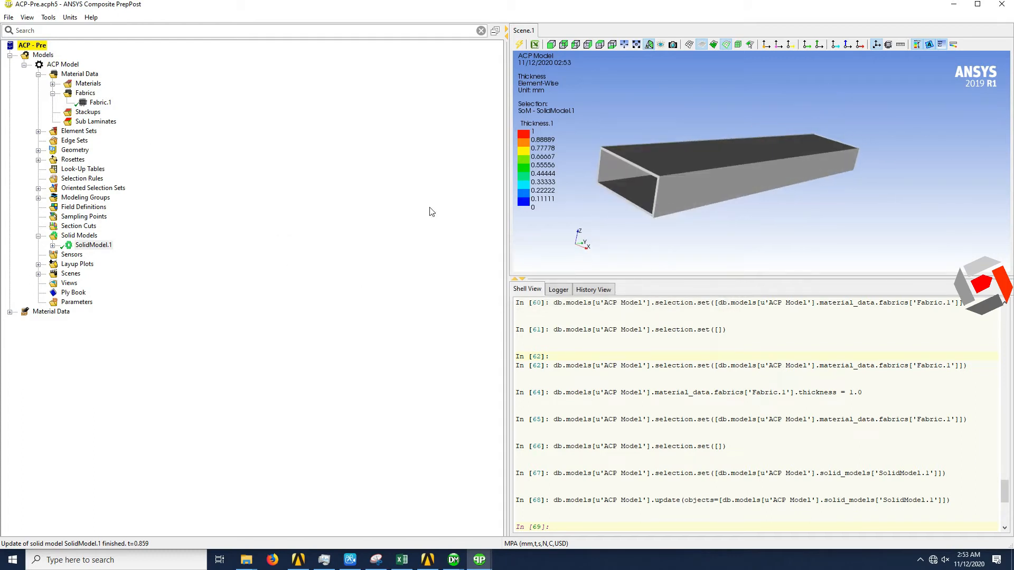
- Switch to the Workbench project schematic and add a Static Structural system beside ACP (Pre) system E
left_click(954, 5)
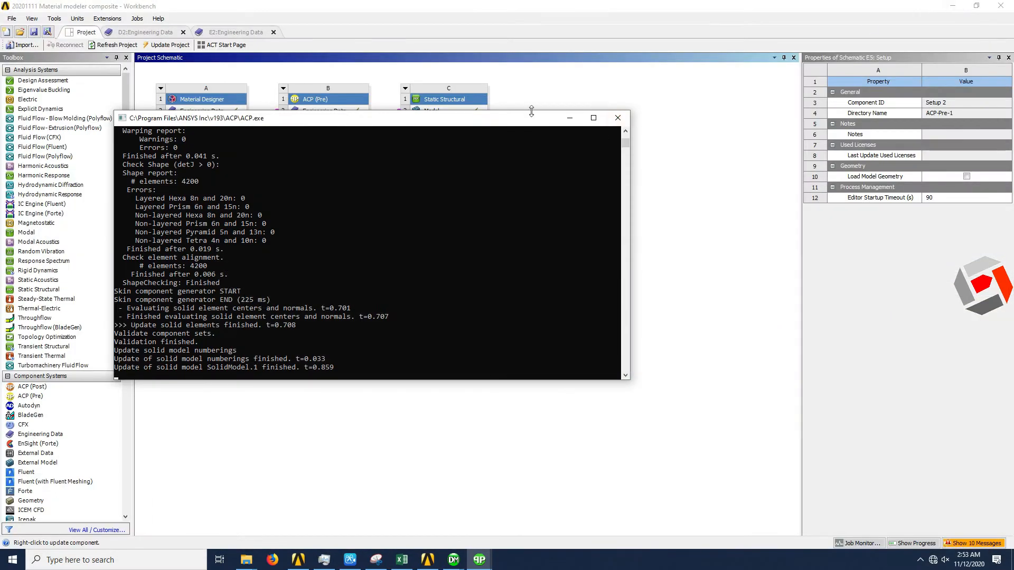
left_click(543, 91)
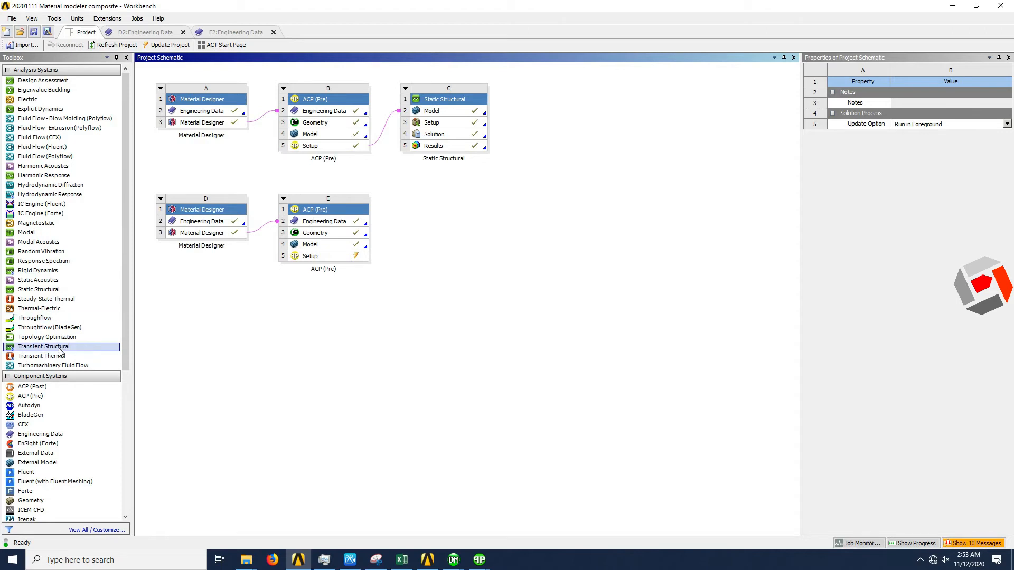
left_click_drag(51, 289, 418, 231)
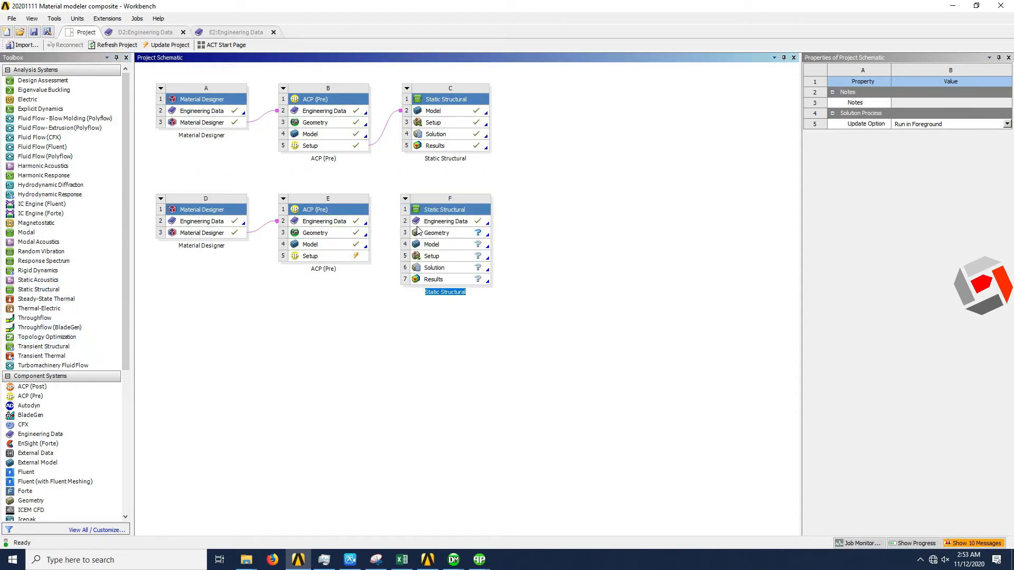
left_click(377, 304)
- Link the Setup of ACP (Pre) system E to the Model of Static Structural system F, transferring solid composite data
left_click_drag(354, 260, 432, 245)
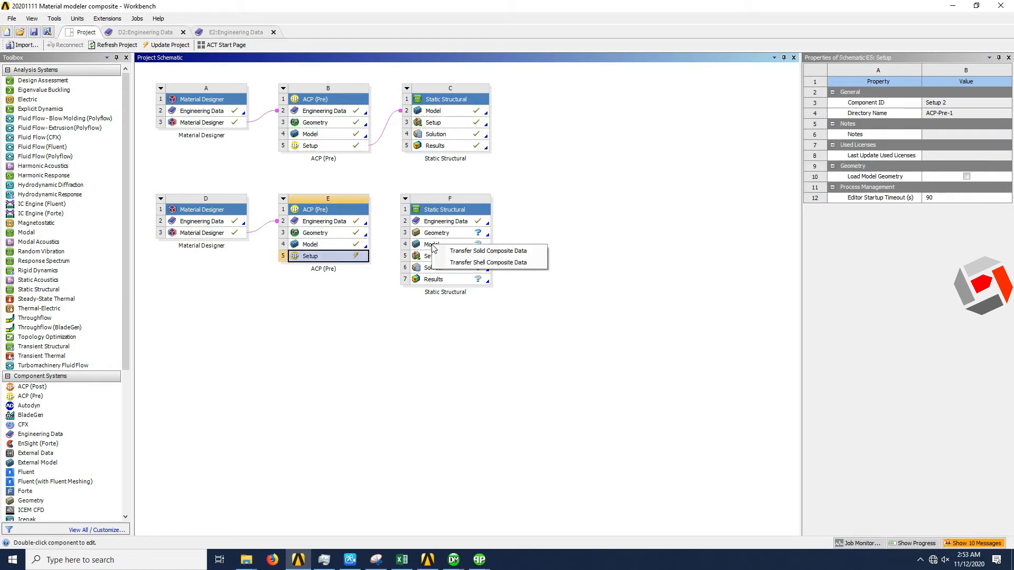
left_click(467, 252)
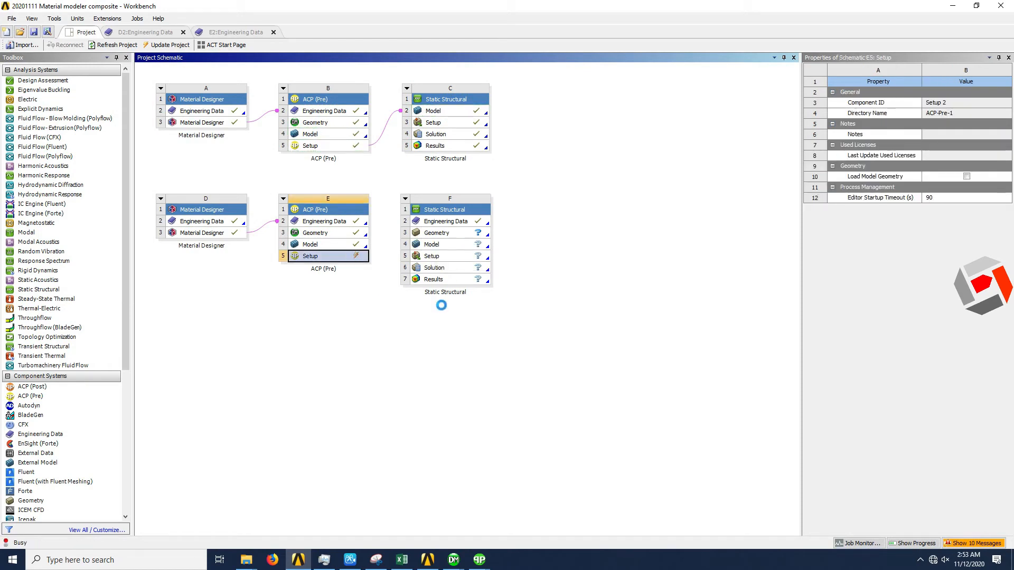
left_click(402, 287)
- Update the Setup cell of ACP (Pre) system E
left_click(338, 259)
right_click(338, 259)
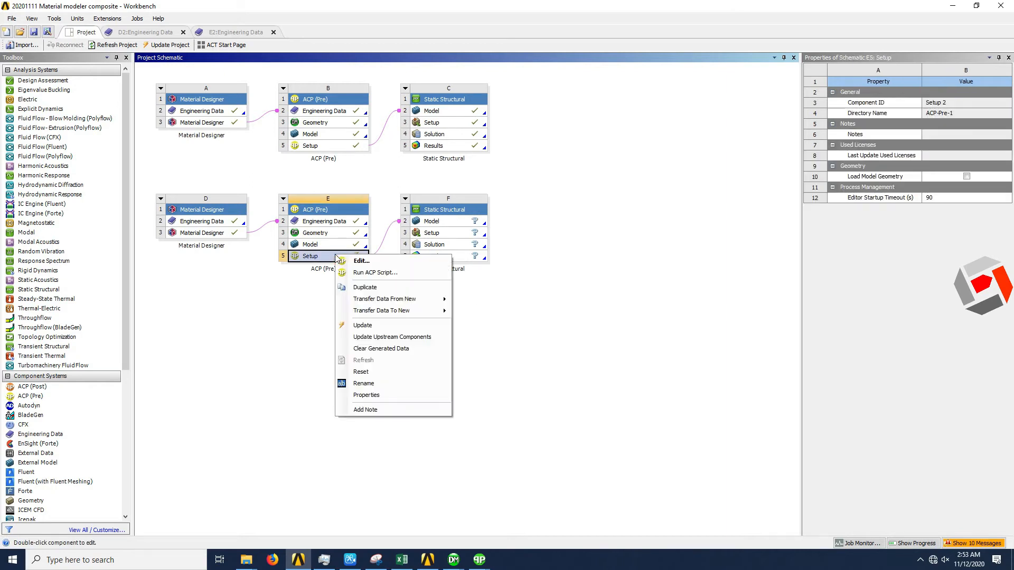
left_click(376, 327)
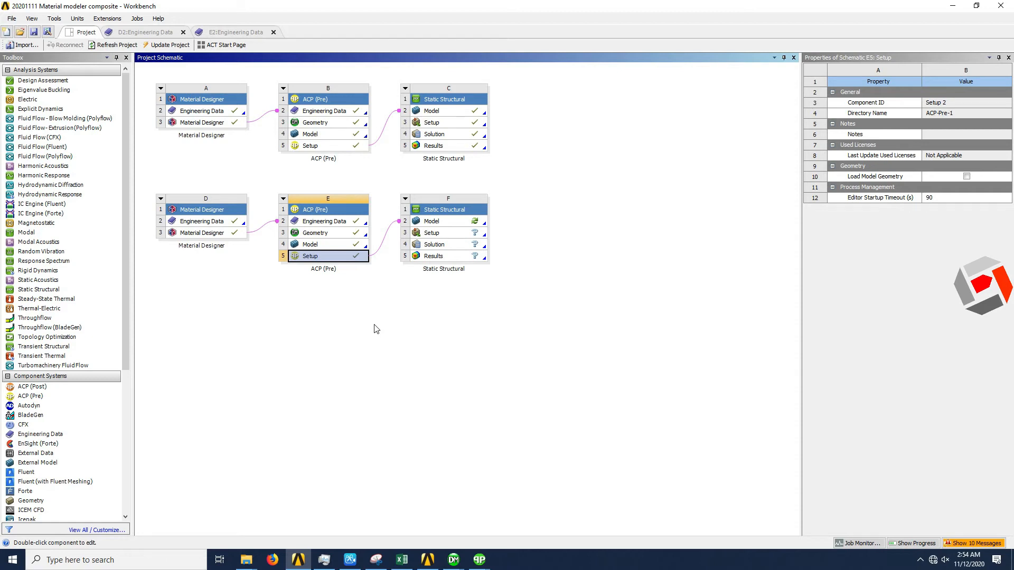
- Refresh the Model cell of Static Structural system F and open the model in Mechanical
left_click(464, 227)
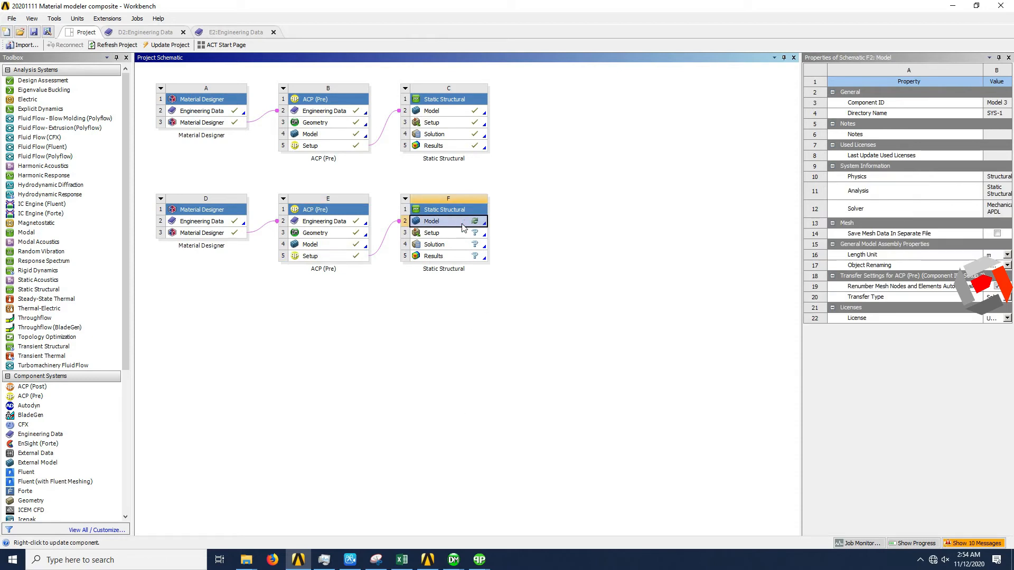
right_click(463, 227)
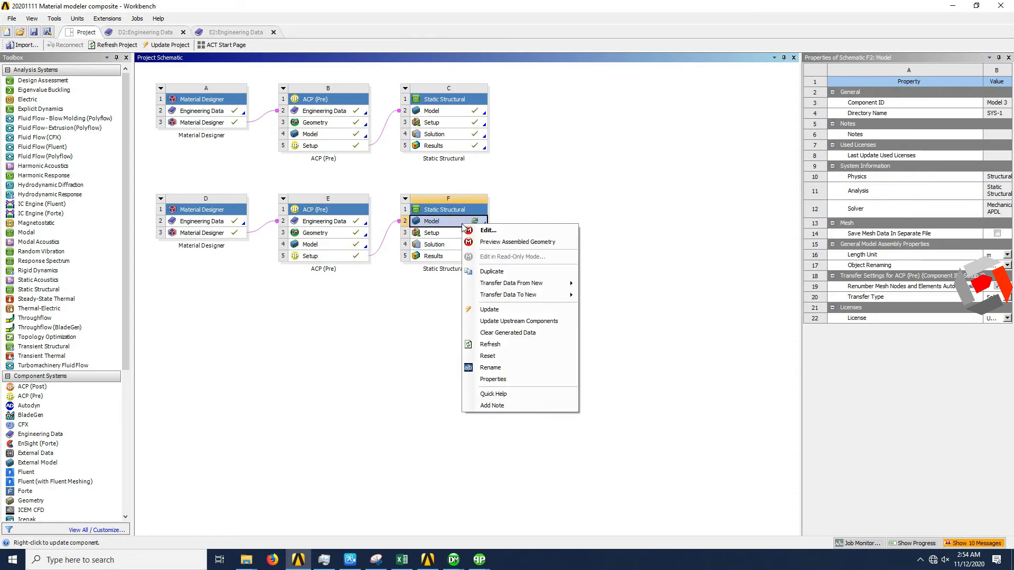
left_click(487, 345)
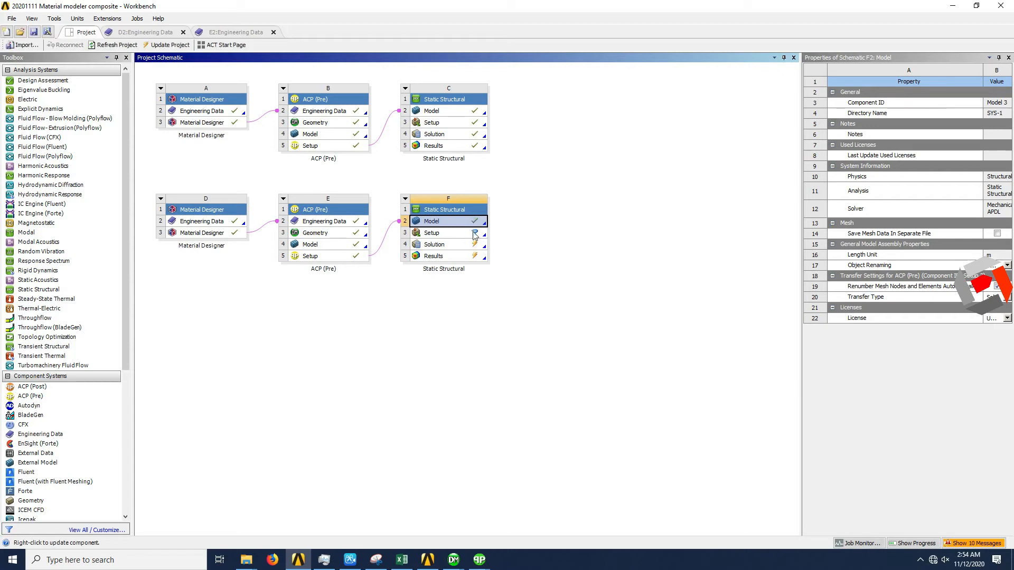
double_click(460, 222)
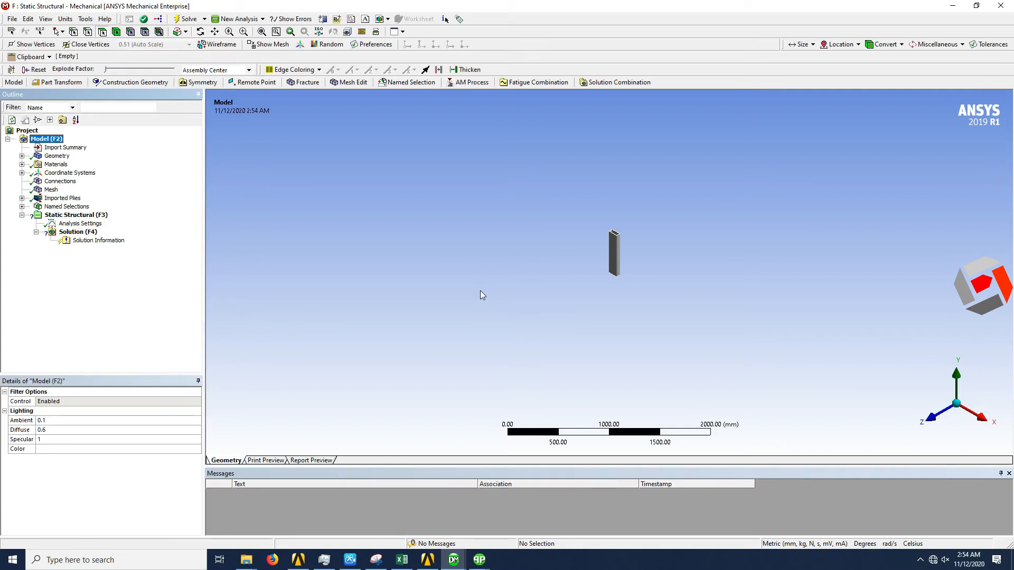
- Examine the imported solid mesh, including the element layers through the wall thickness at the tube's open end
middle_click_drag(524, 213, 552, 320)
left_click(51, 190)
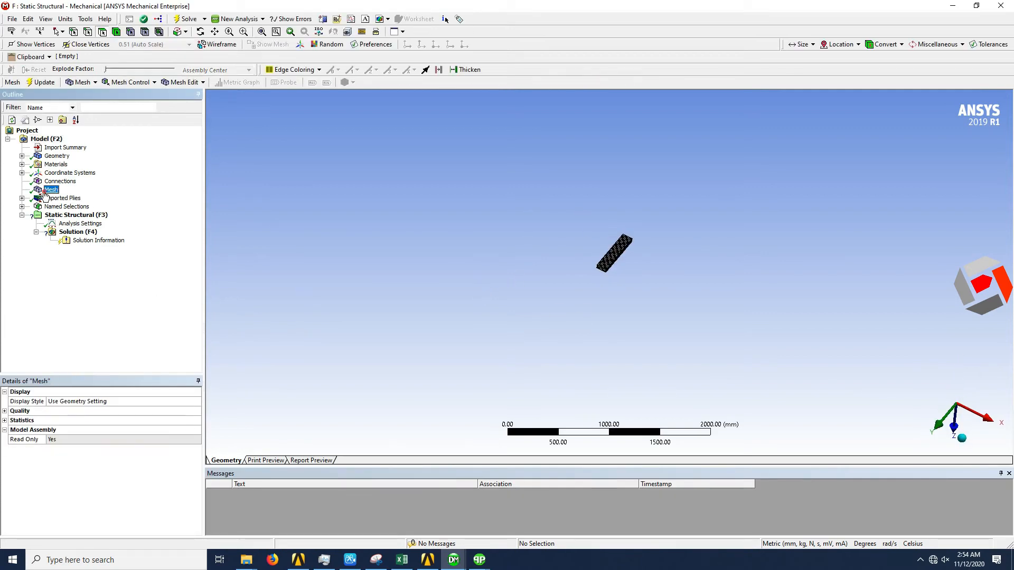
scroll(621, 263, "down", 1)
scroll(620, 259, "up", 10)
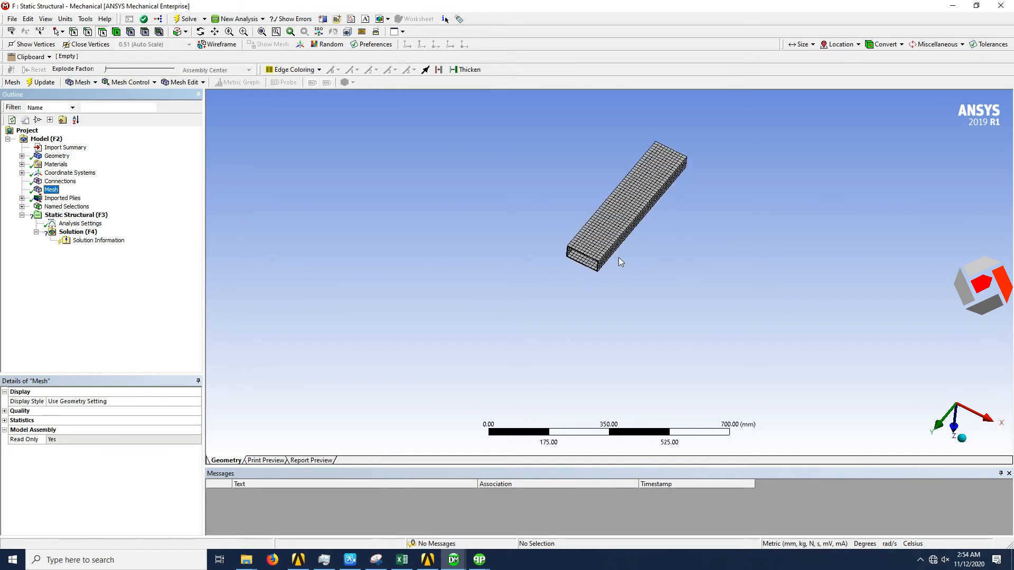
scroll(557, 223, "up", 5)
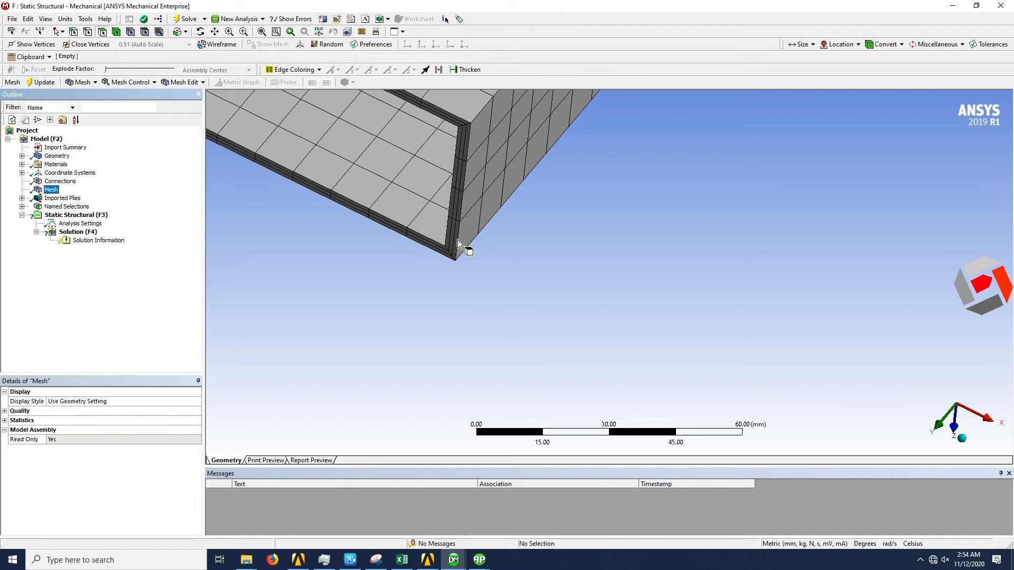
scroll(468, 258, "down", 7)
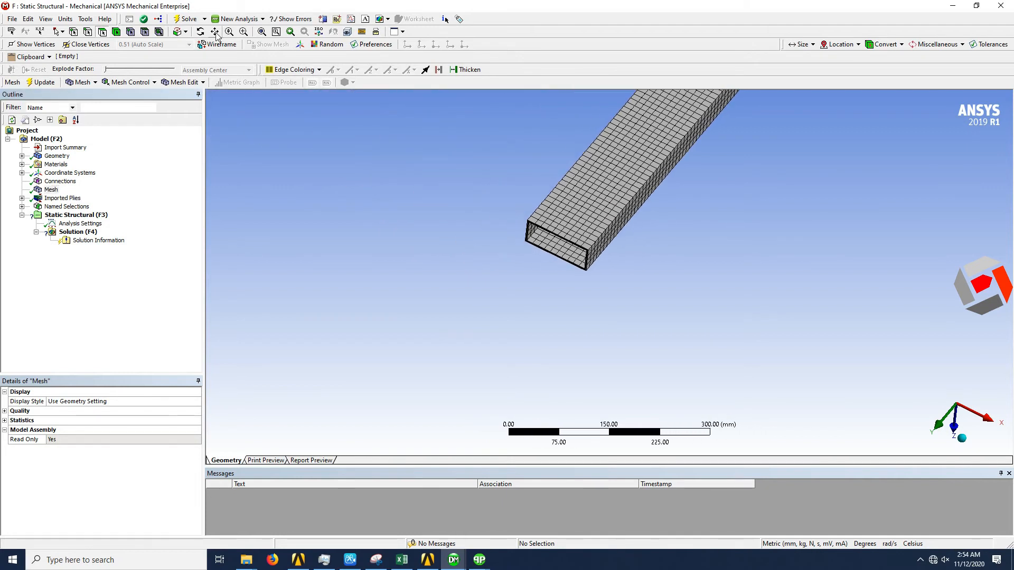
left_click(262, 33)
middle_click_drag(612, 314, 572, 305)
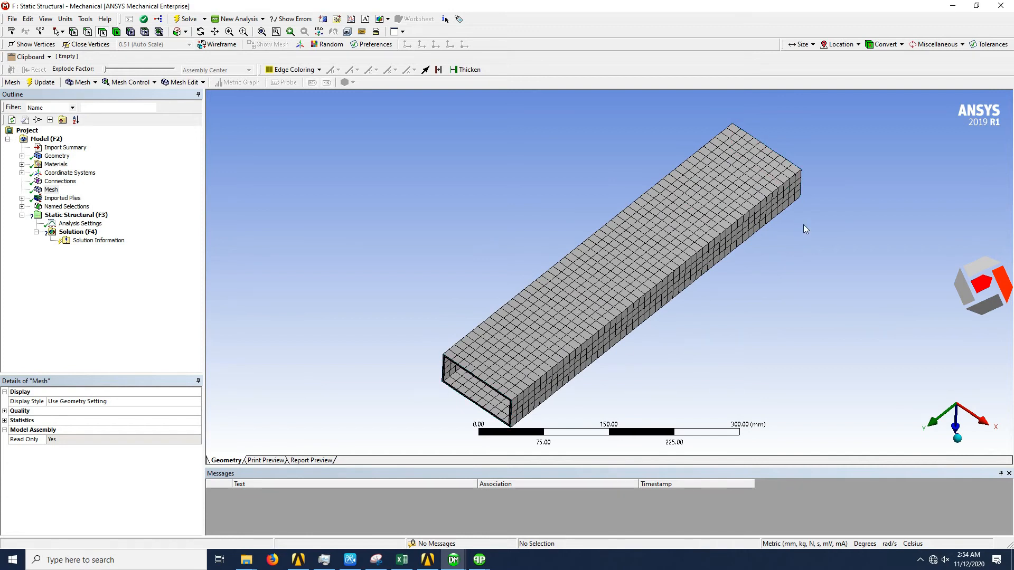
- Add a Fixed Support to the four wall faces at the lower end of the tube
left_click(87, 215)
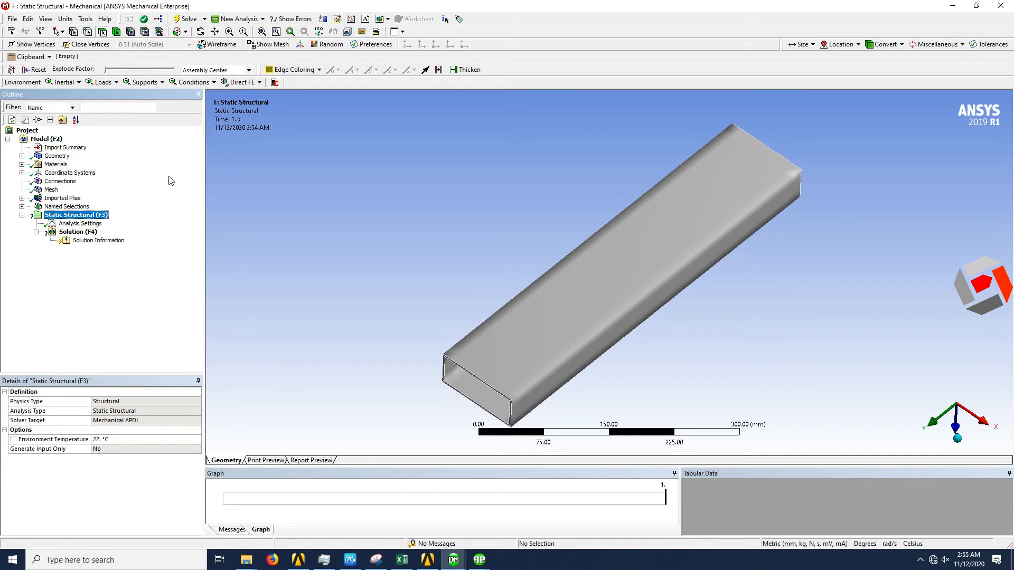
left_click(162, 83)
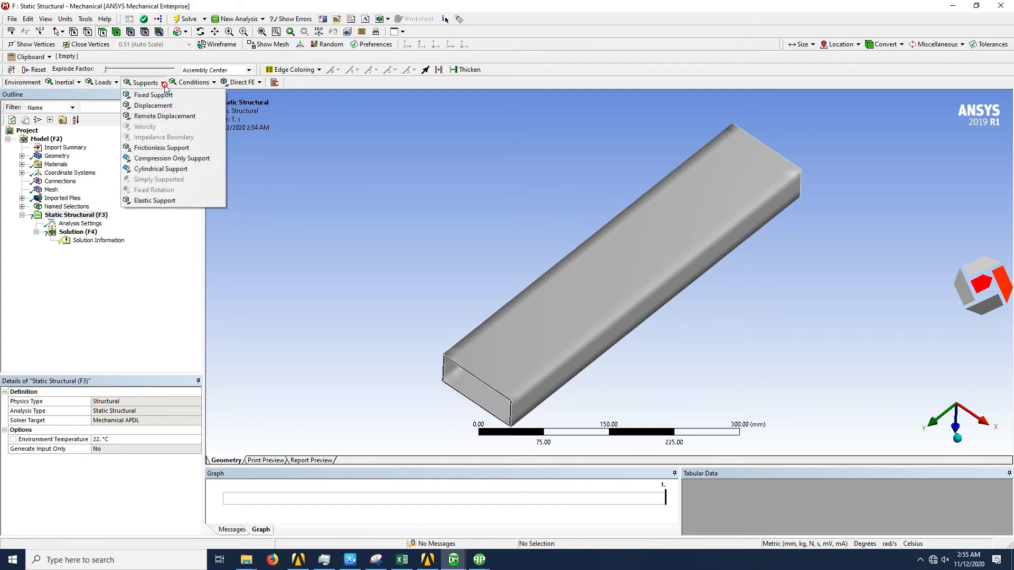
left_click(156, 94)
mouse_move(794, 202)
middle_mouse_down()
mouse_move(703, 237)
mouse_move(778, 210)
middle_mouse_up()
left_click(957, 443)
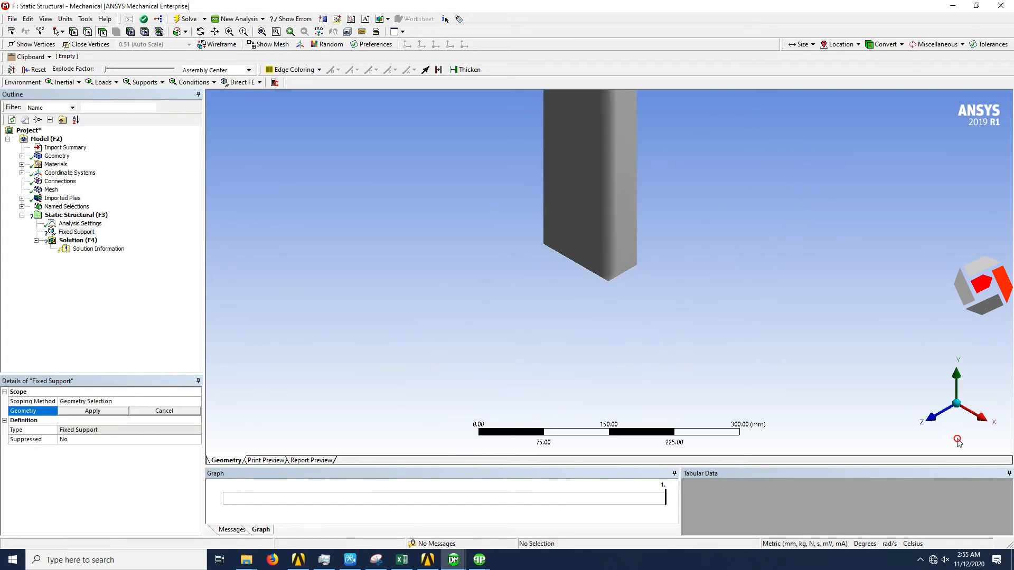
middle_click_drag(645, 280, 630, 179)
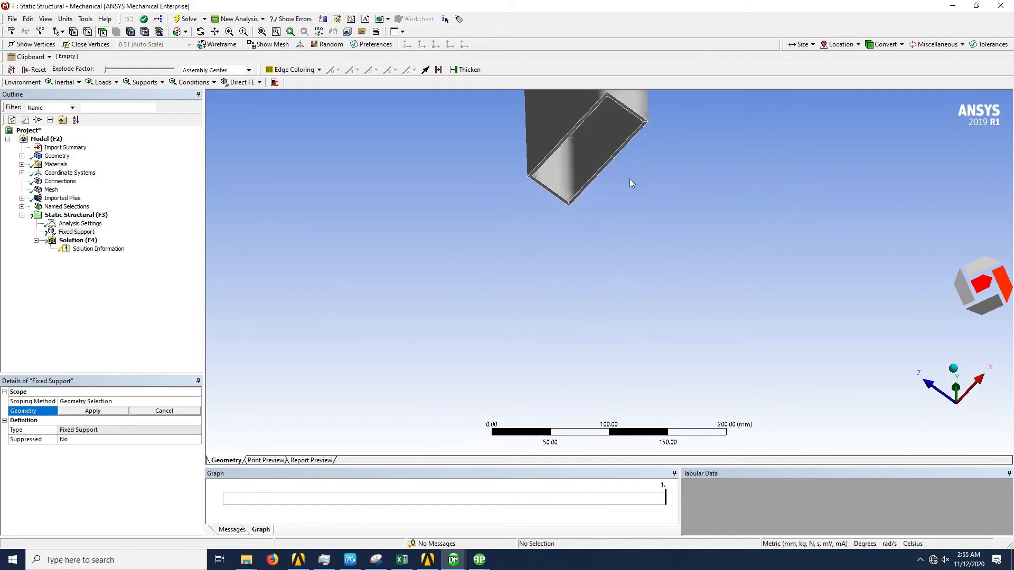
left_click(629, 143)
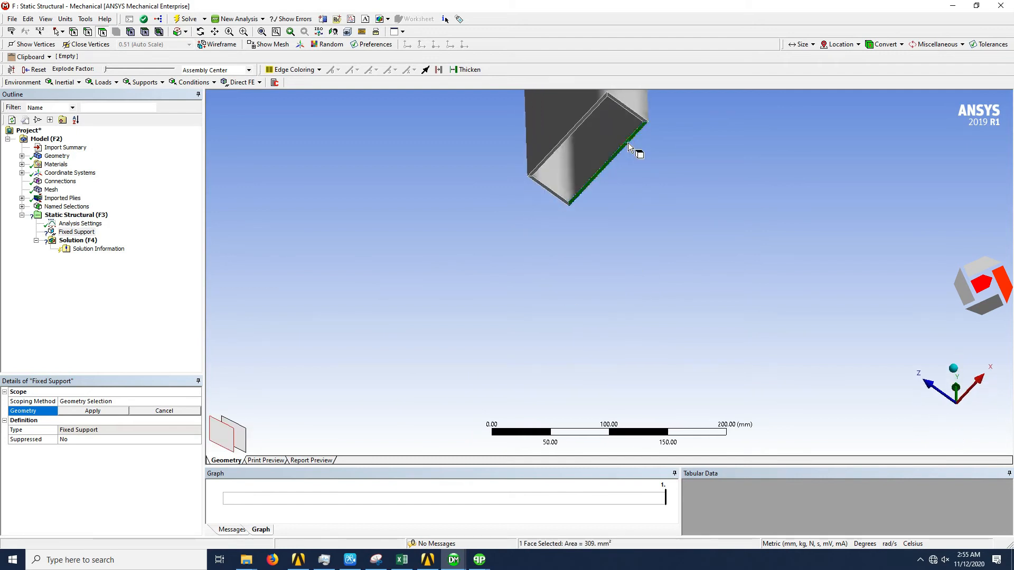
left_click(552, 191, "ctrl")
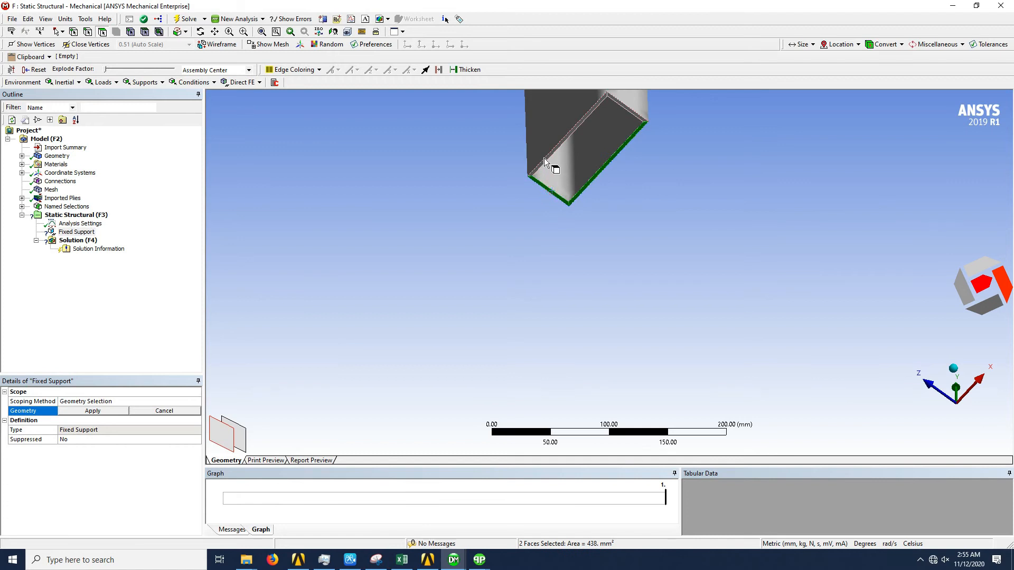
left_click(550, 163, "ctrl")
left_click(630, 113, "ctrl")
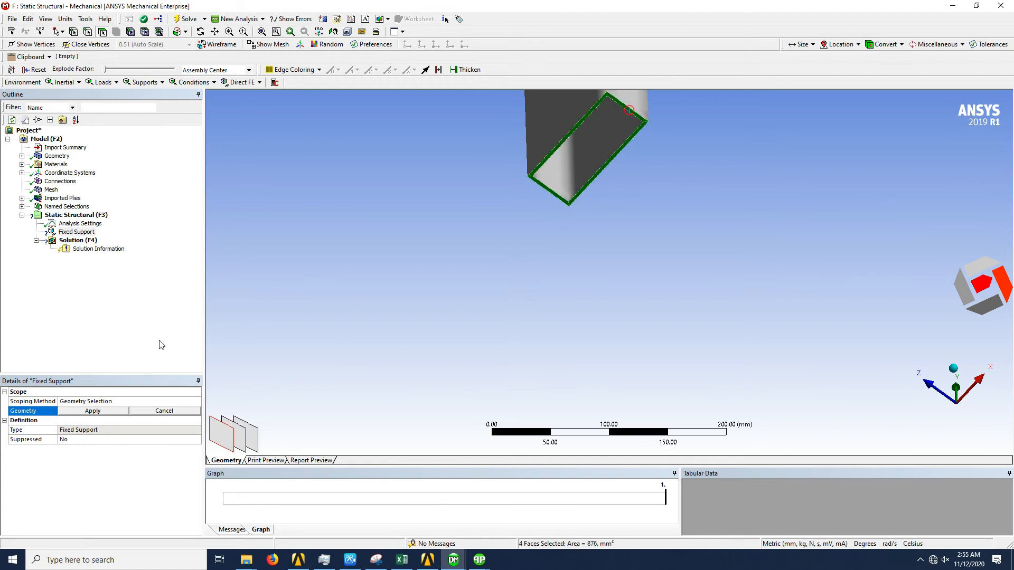
left_click(112, 412)
- Add a Force load scoped to the two long wall end faces at the tube's upper end
scroll(547, 297, "down", 1)
scroll(544, 292, "down", 8)
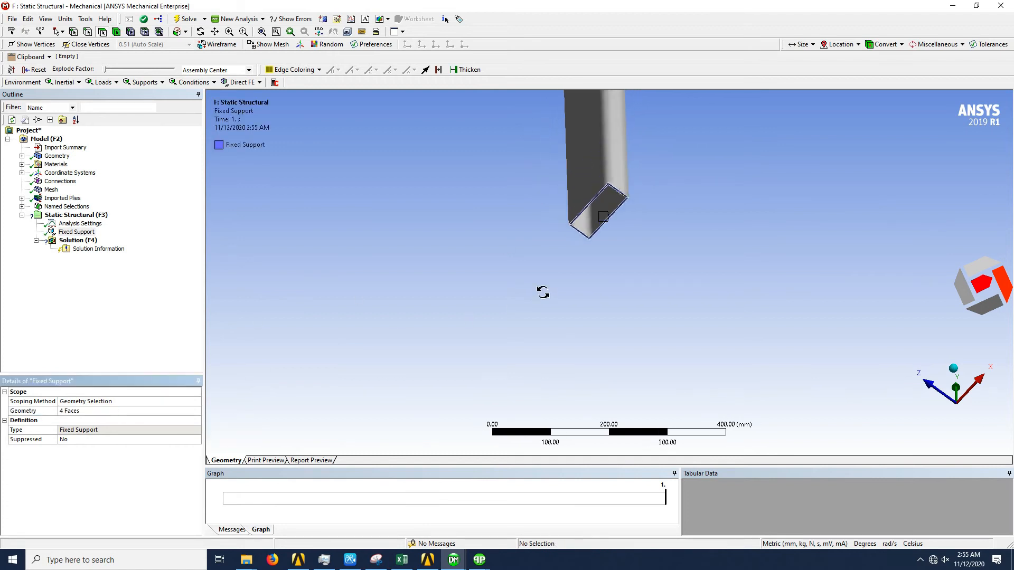
middle_click_drag(640, 150, 629, 283)
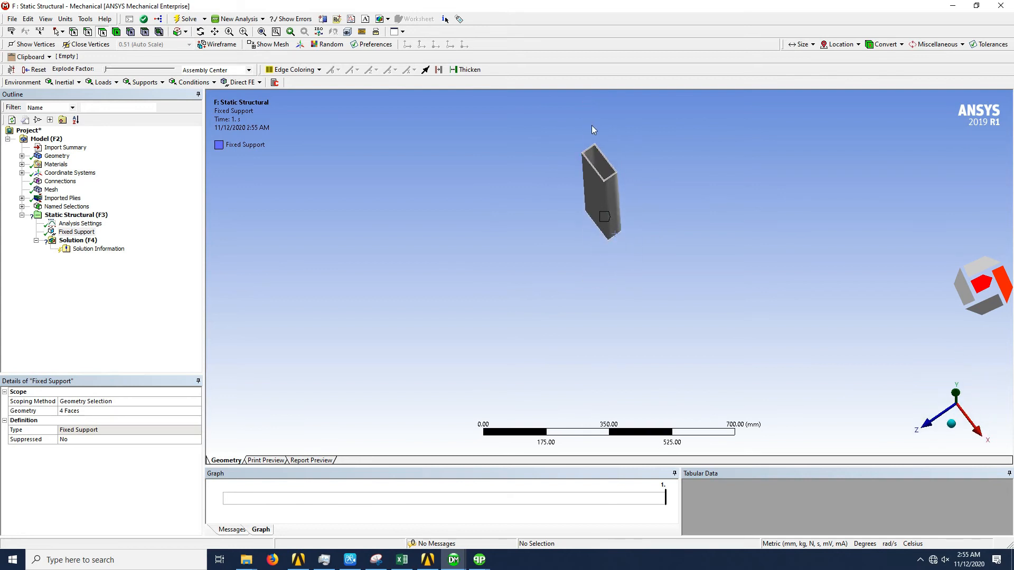
scroll(592, 129, "up", 4)
middle_click_drag(597, 154, 605, 207)
scroll(616, 187, "up", 3)
scroll(629, 154, "up", 2)
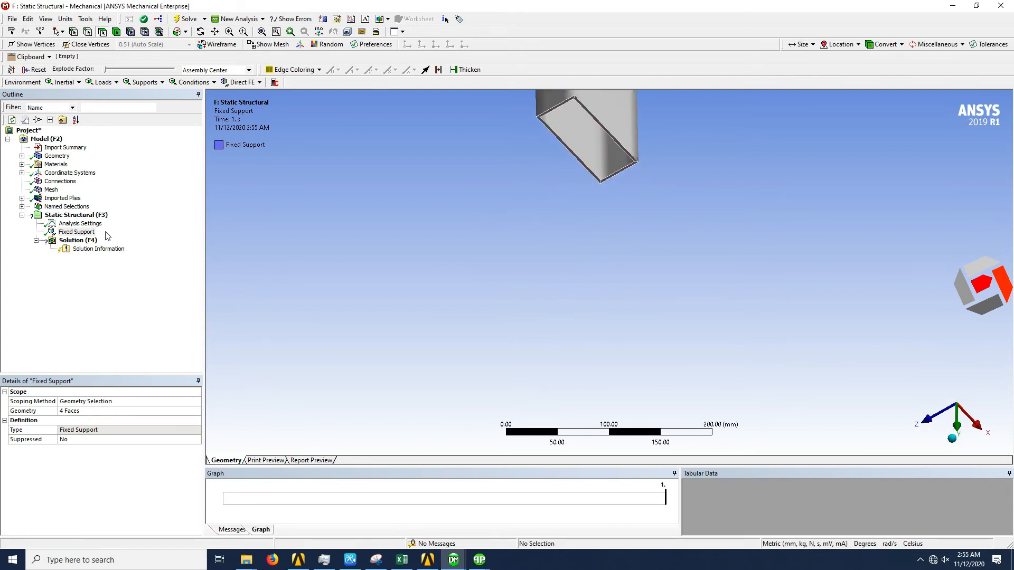
left_click(103, 216)
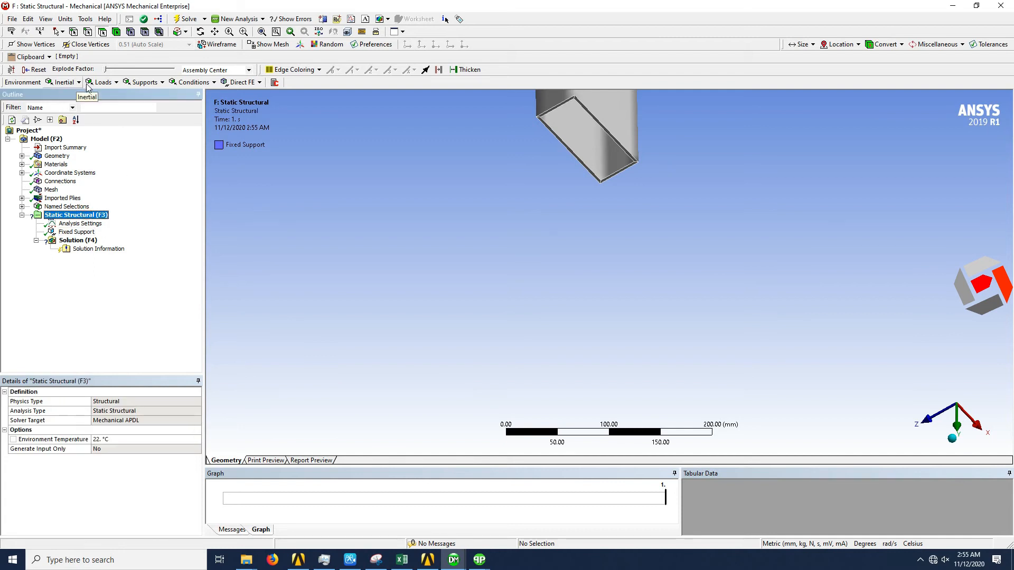
left_click(104, 83)
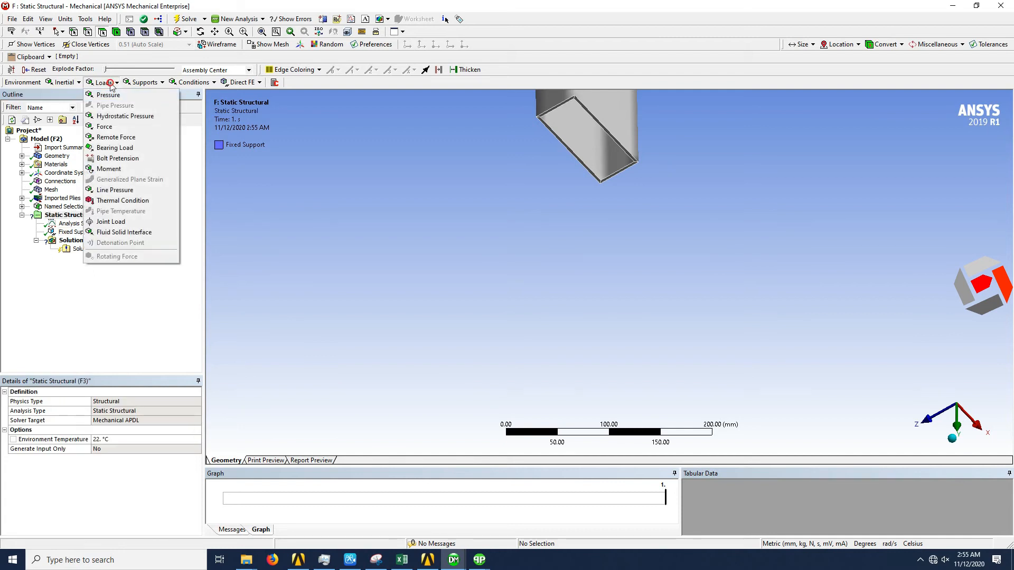
left_click(113, 129)
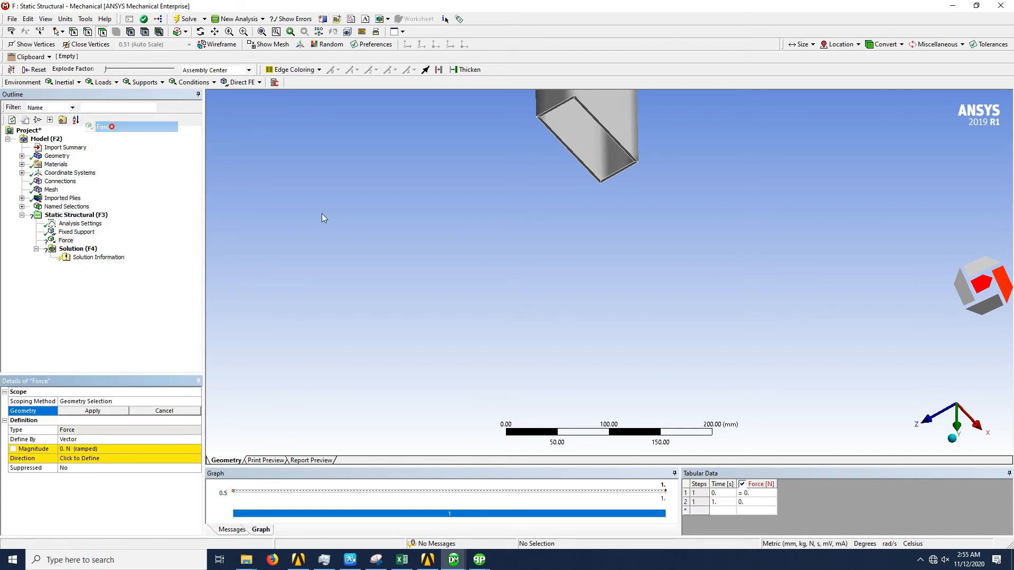
left_click(614, 142)
left_click(579, 161, "ctrl")
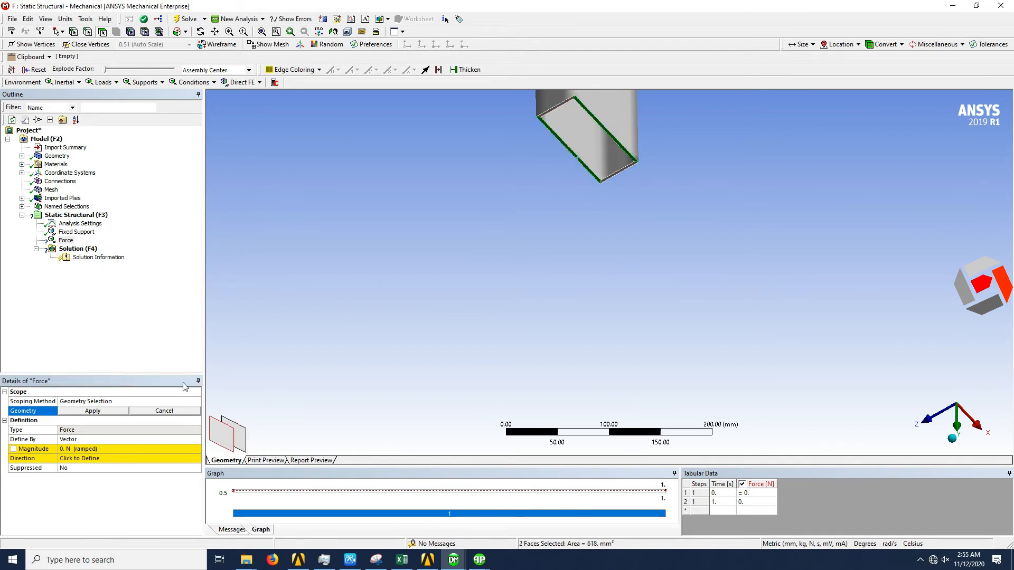
left_click(112, 415)
- Define the force by components with a Y component of -10000 N
left_click(197, 440)
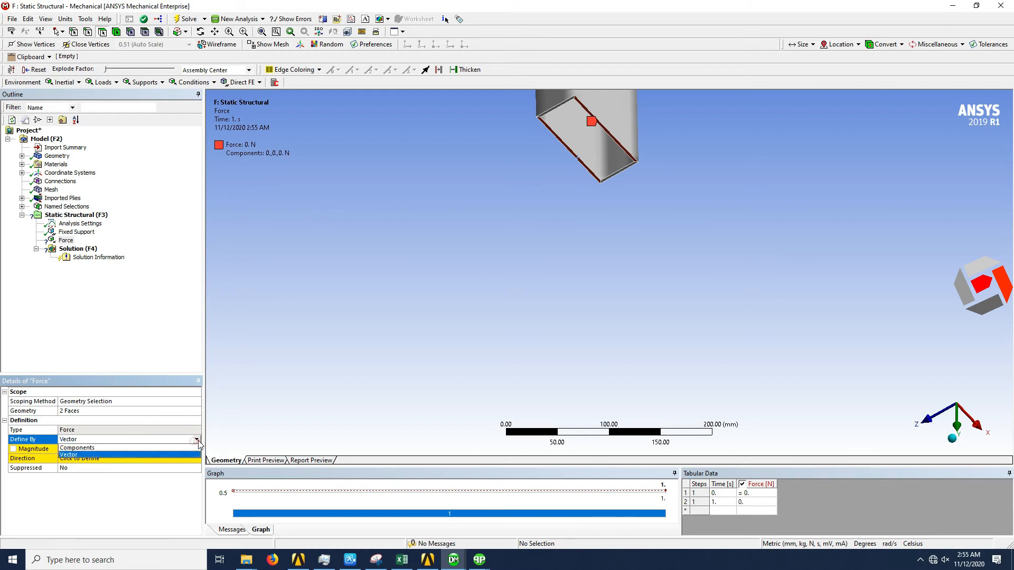
left_click(95, 449)
left_click(84, 466)
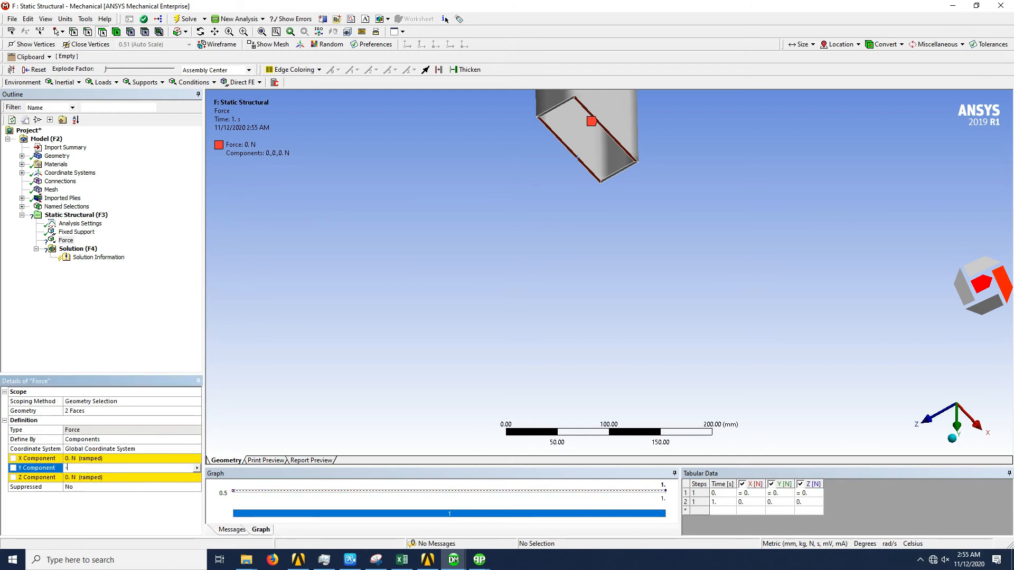
type("-10000")
key("Return")
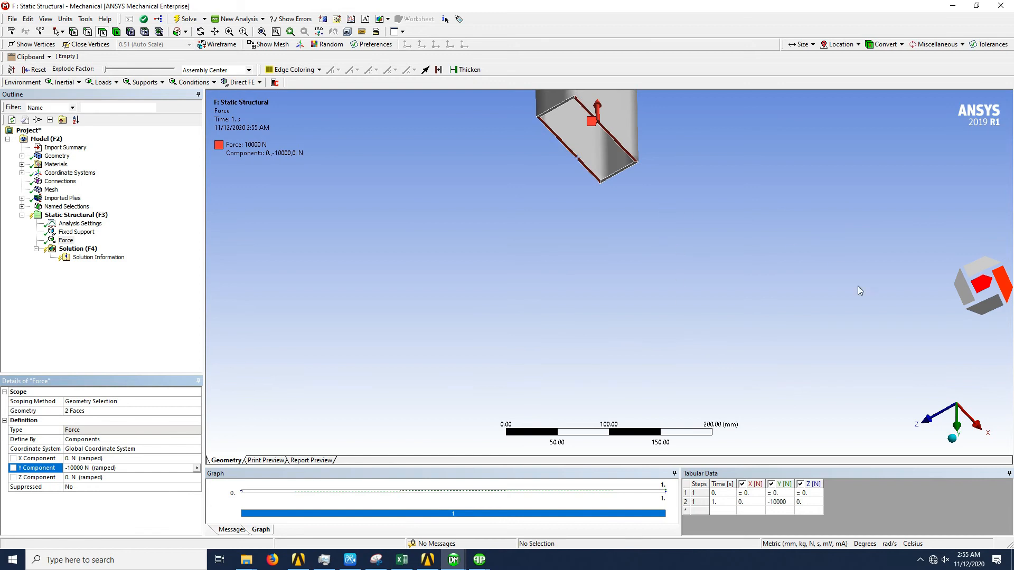
left_click(952, 438)
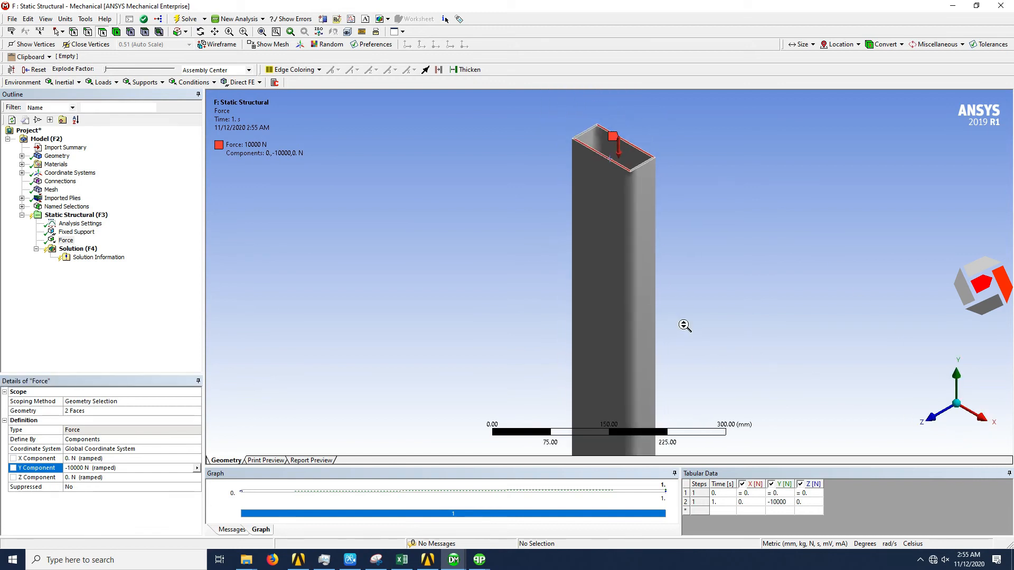
- Add Total Deformation and Equivalent (von-Mises) Stress results to the solution
left_click(89, 252)
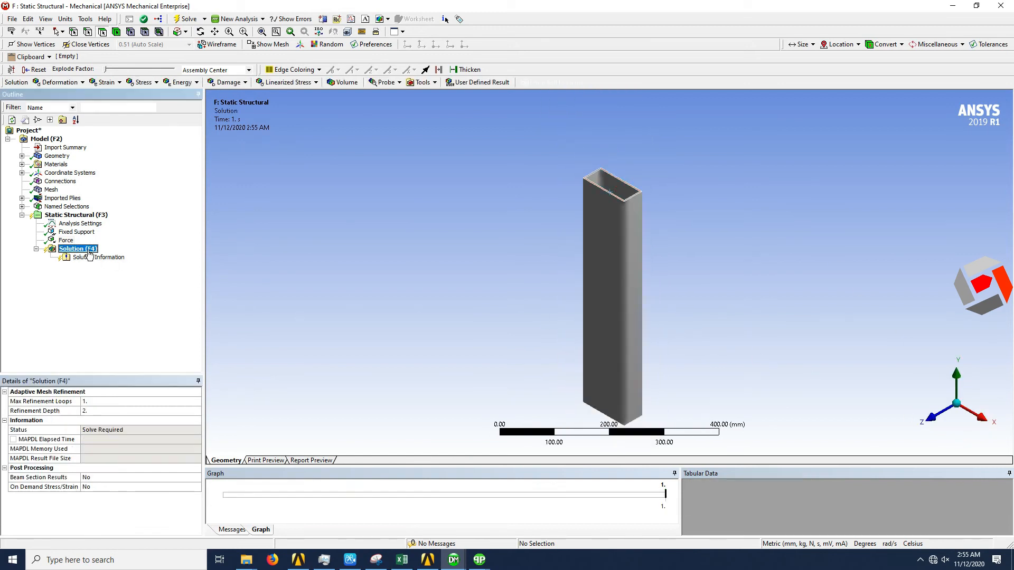
left_click(59, 83)
left_click(61, 95)
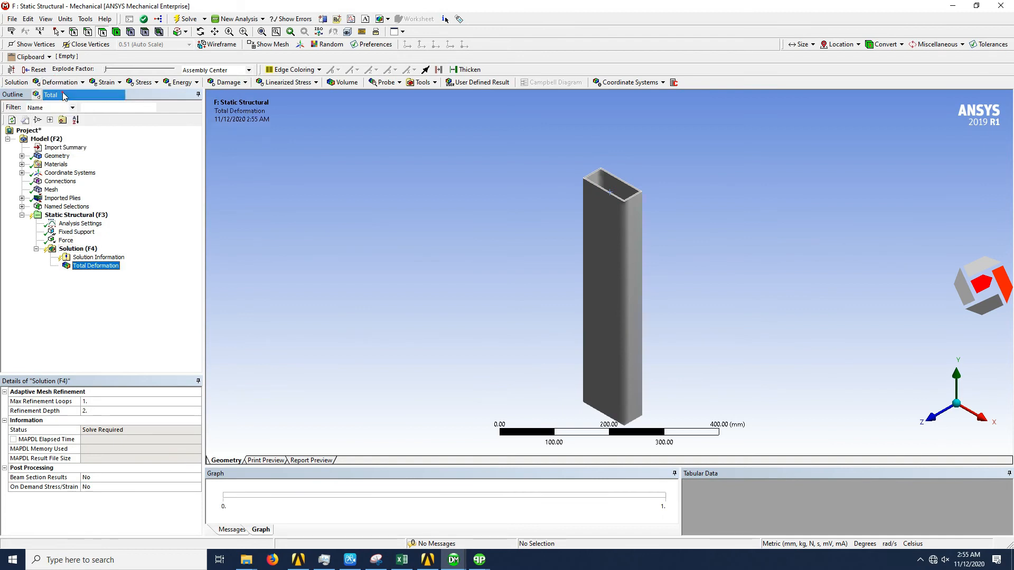
left_click(106, 82)
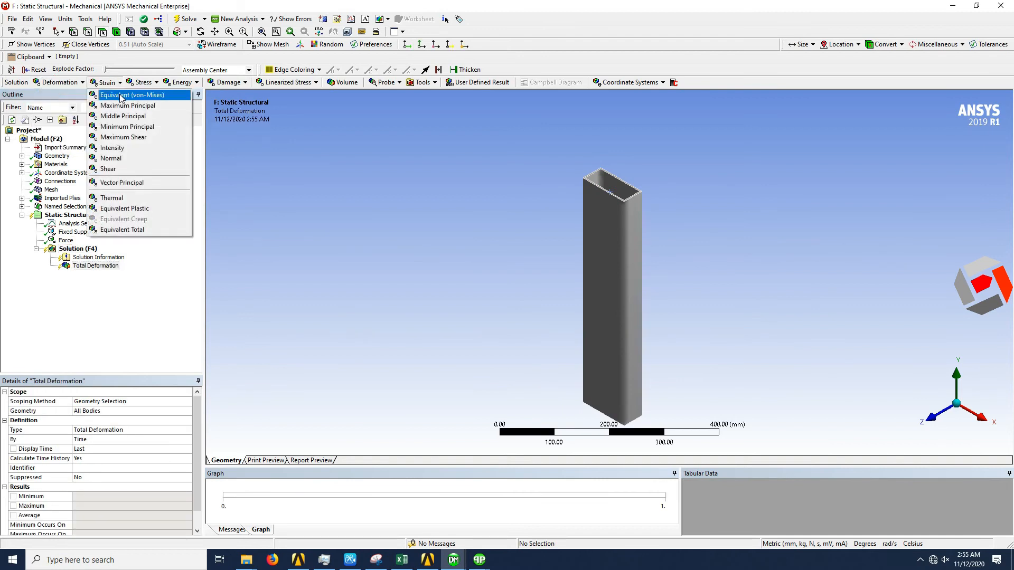
left_click(140, 82)
left_click(139, 83)
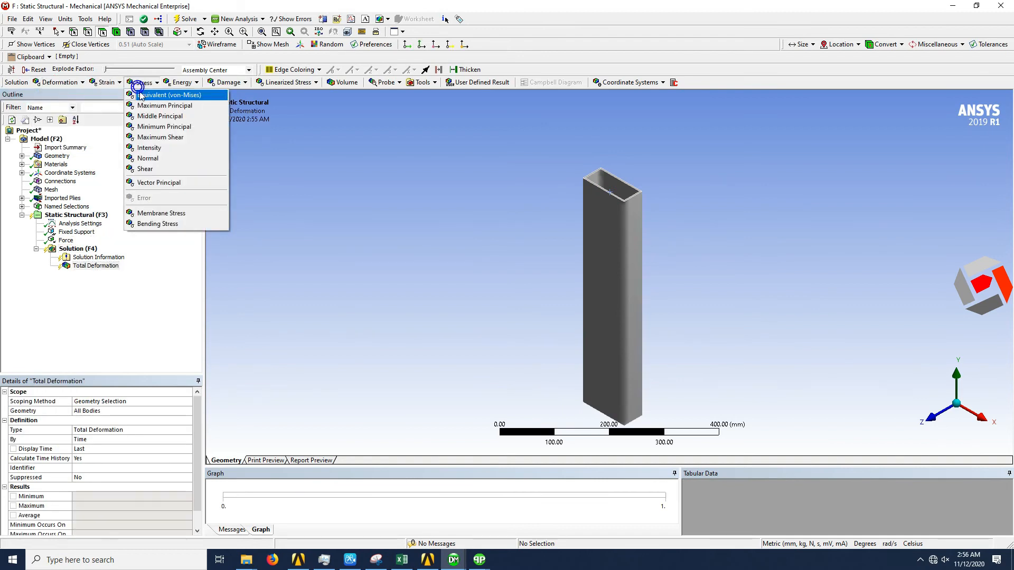
left_click(140, 95)
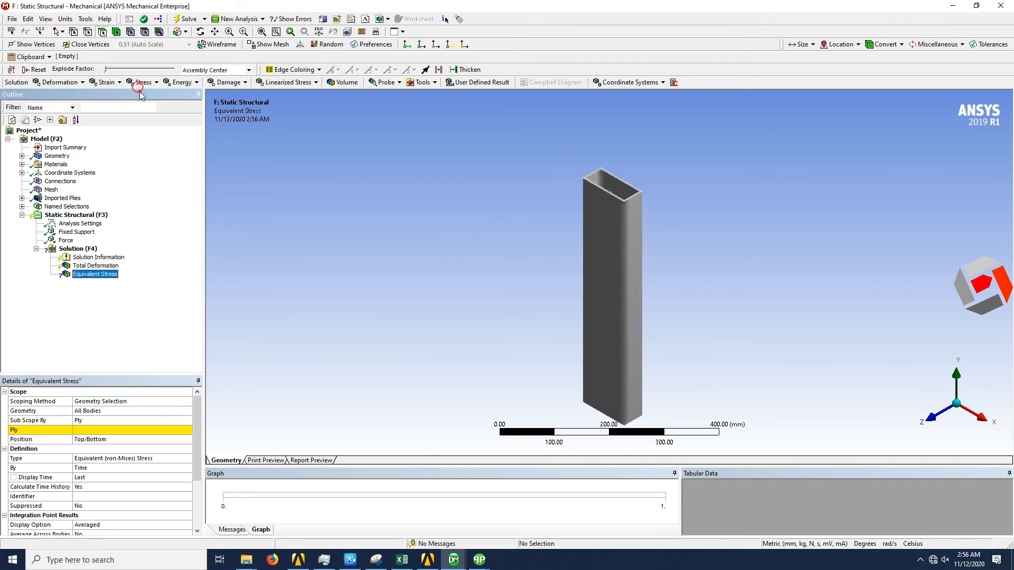
- Scope the Equivalent Stress result to the P1L1__ModelingPly.1 analysis ply of the imported ACP (Pre) layup
left_click(132, 431)
left_click(22, 165)
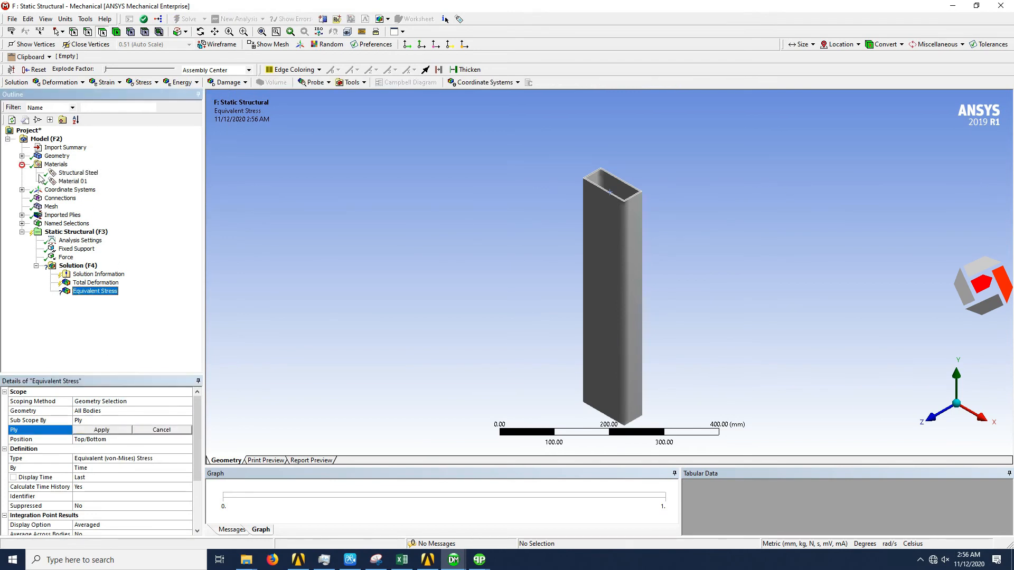
left_click(22, 215)
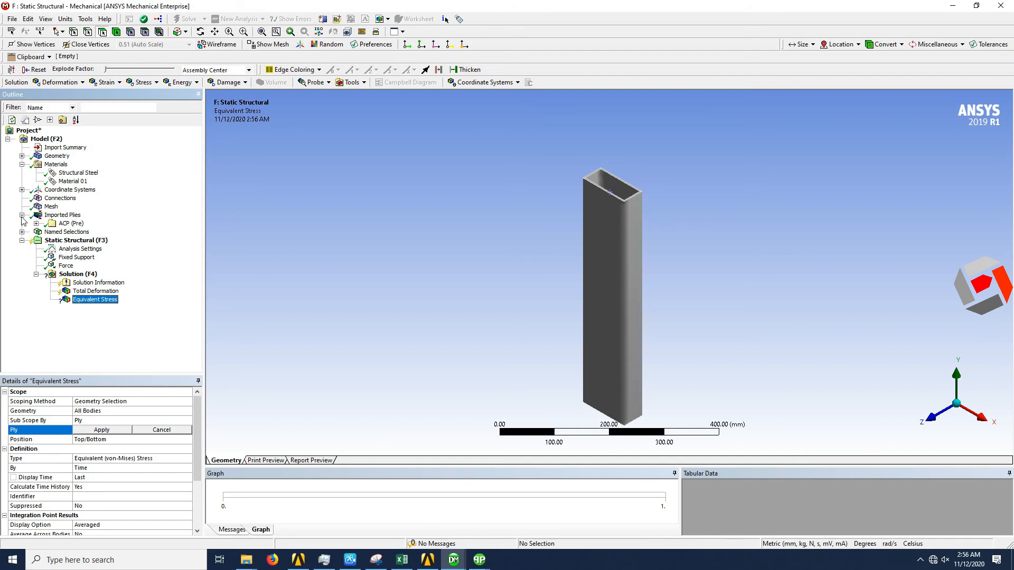
left_click(36, 223)
left_click(50, 232)
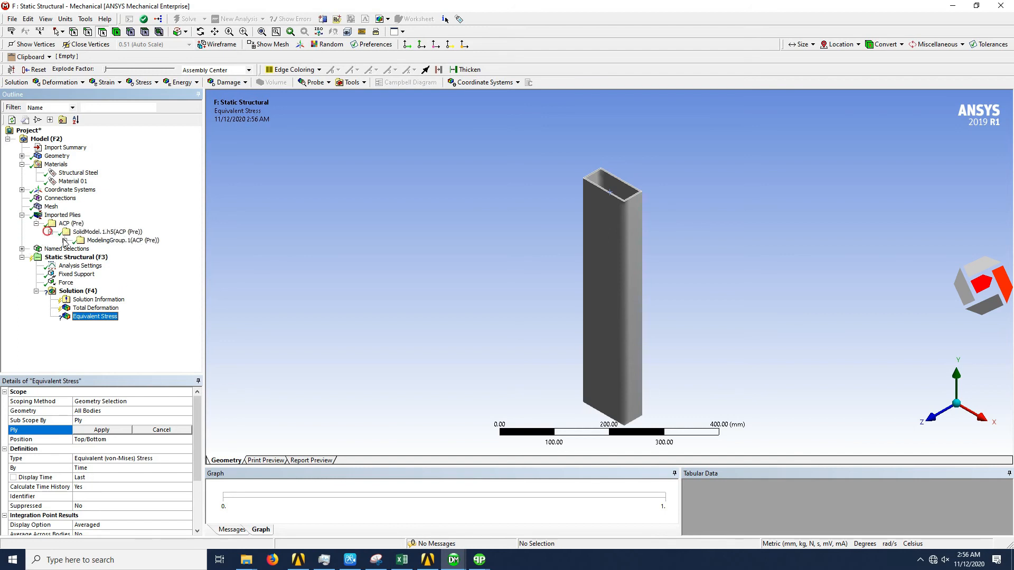
left_click(64, 241)
left_click(78, 249)
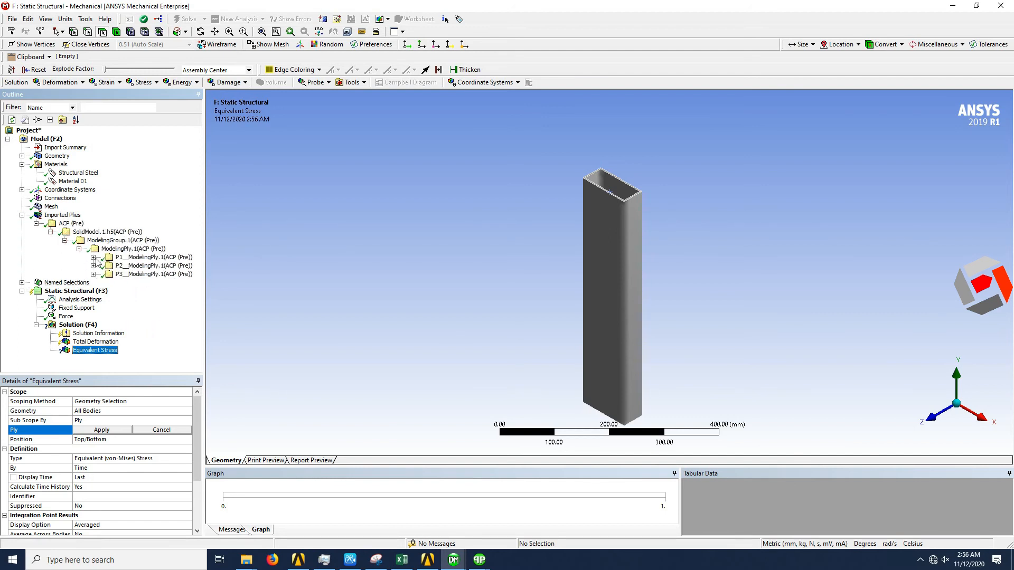
left_click(94, 257)
left_click(156, 266)
left_click(130, 431)
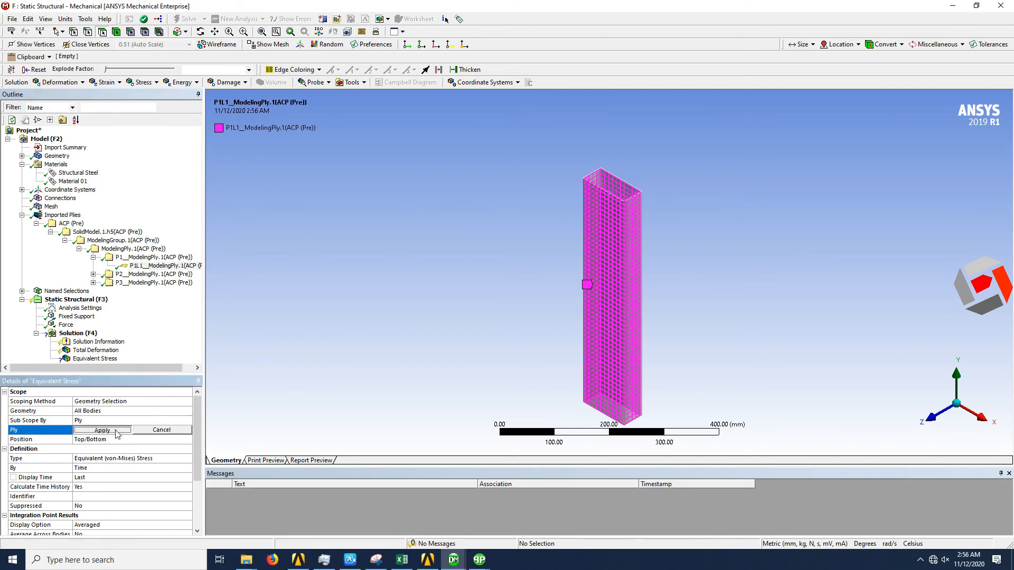
- Solve the Static Structural analysis and display the Total Deformation contour on the tube
right_click(72, 302)
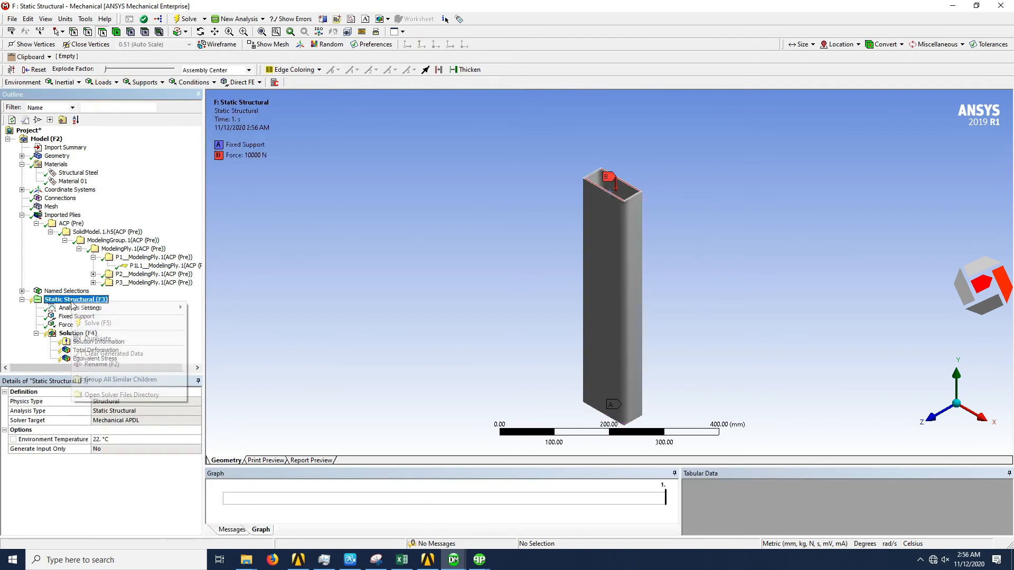
left_click(186, 20)
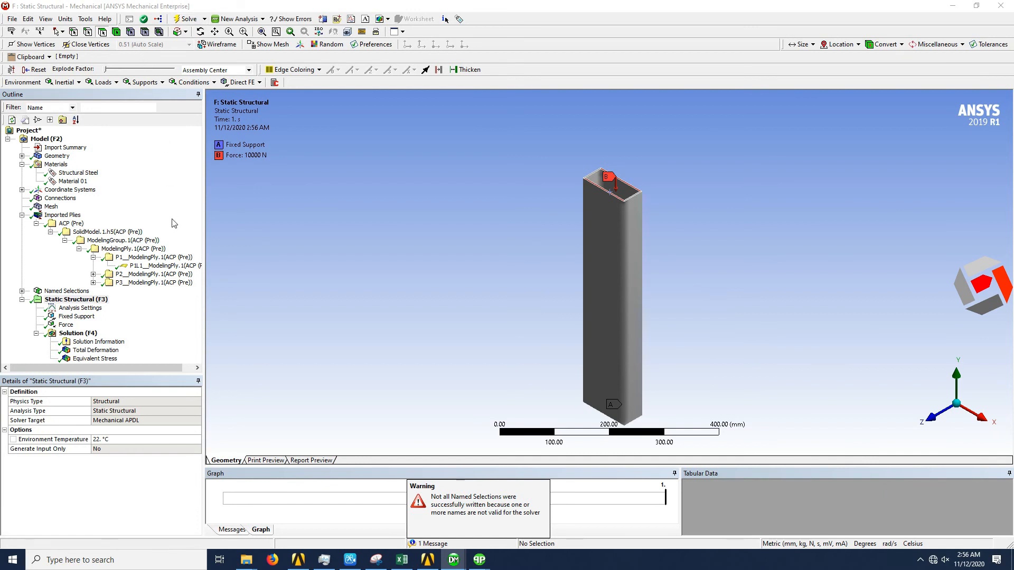
left_click(95, 351)
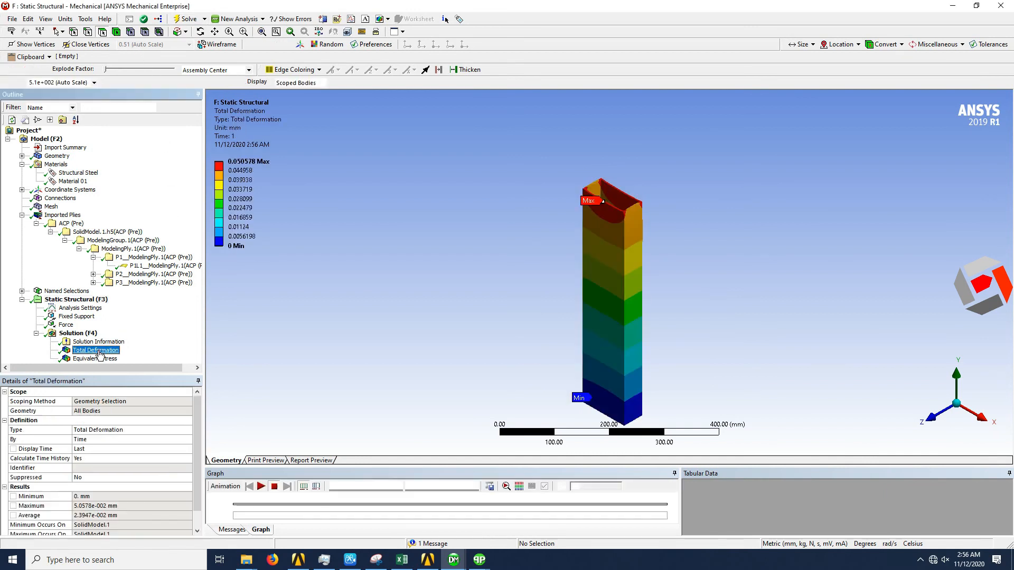
left_click_drag(647, 323, 601, 302)
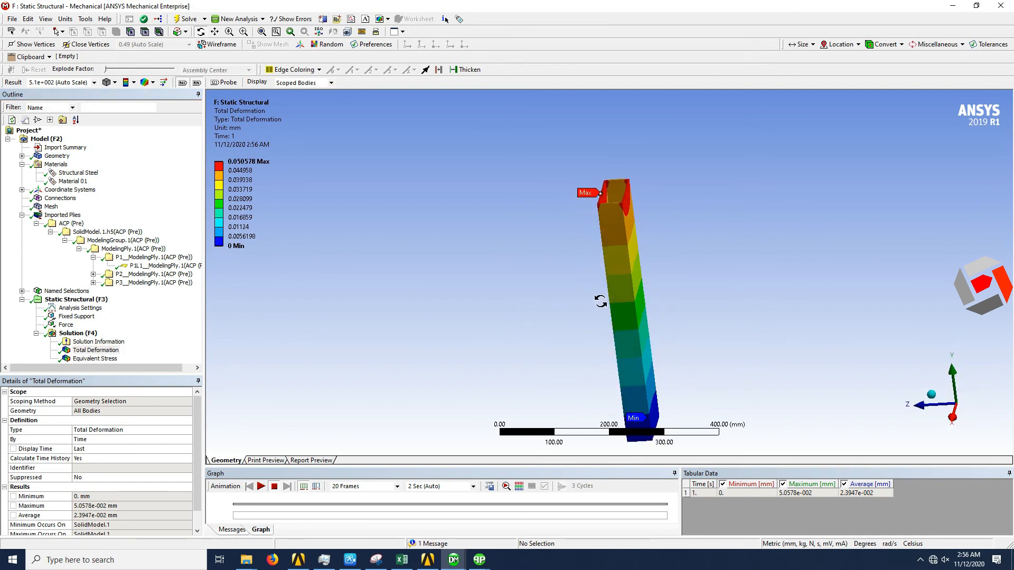
- Display the ply's Equivalent Stress contour and examine its distribution around the loaded upper end and along the tube walls
left_click(88, 359)
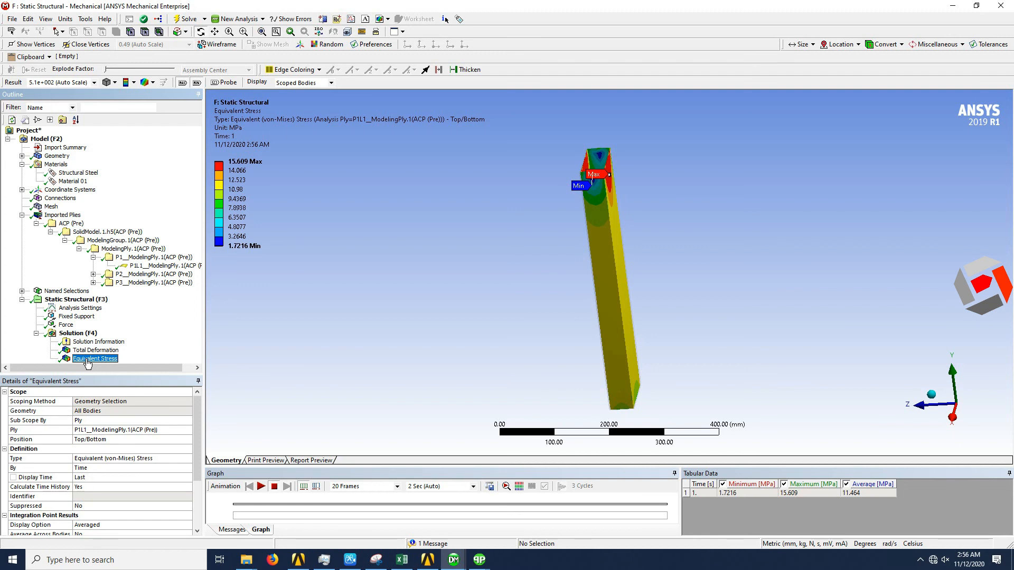
left_click(932, 394)
scroll(642, 170, "up", 5)
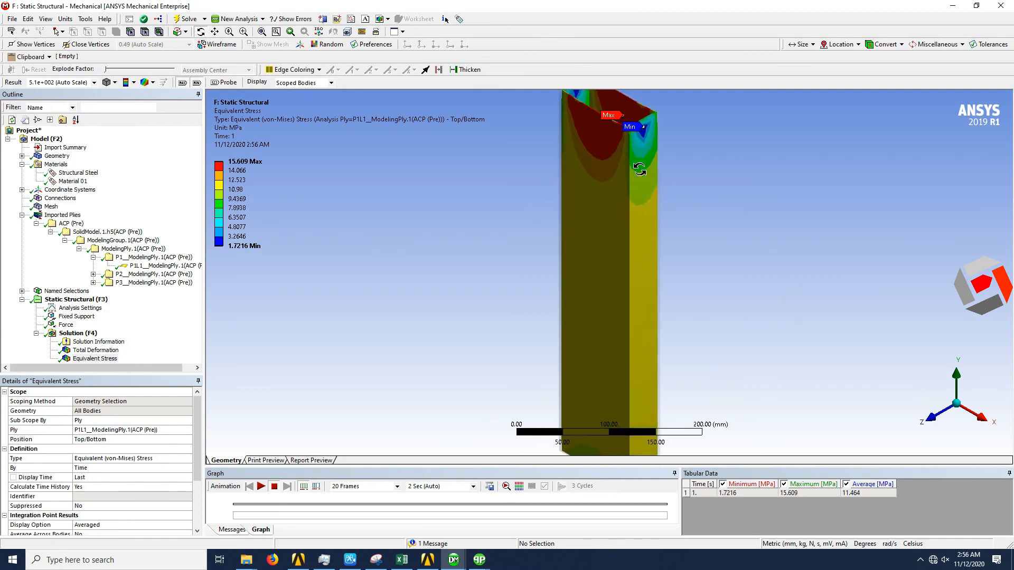
scroll(640, 169, "down", 6)
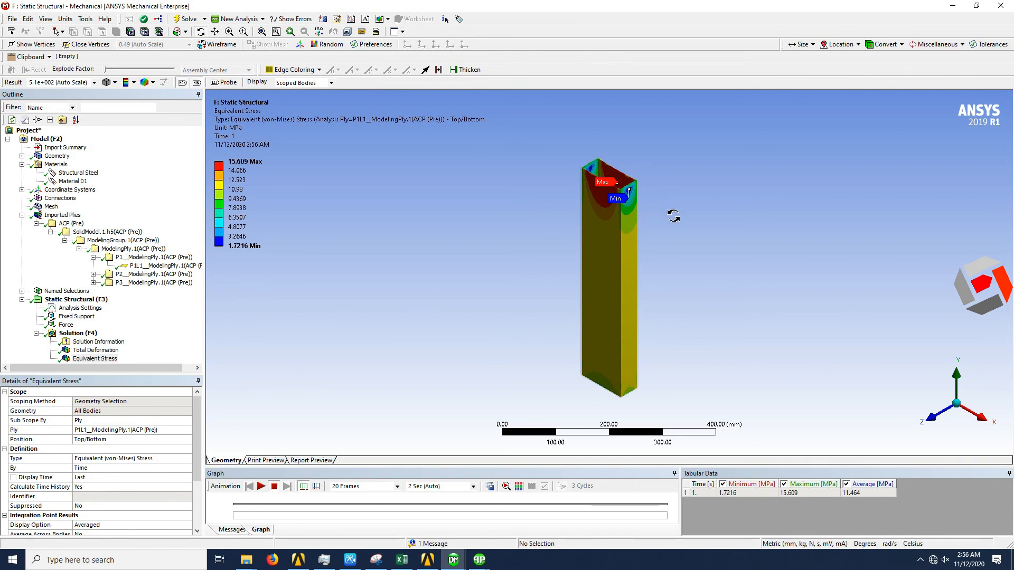
scroll(644, 185, "up", 2)
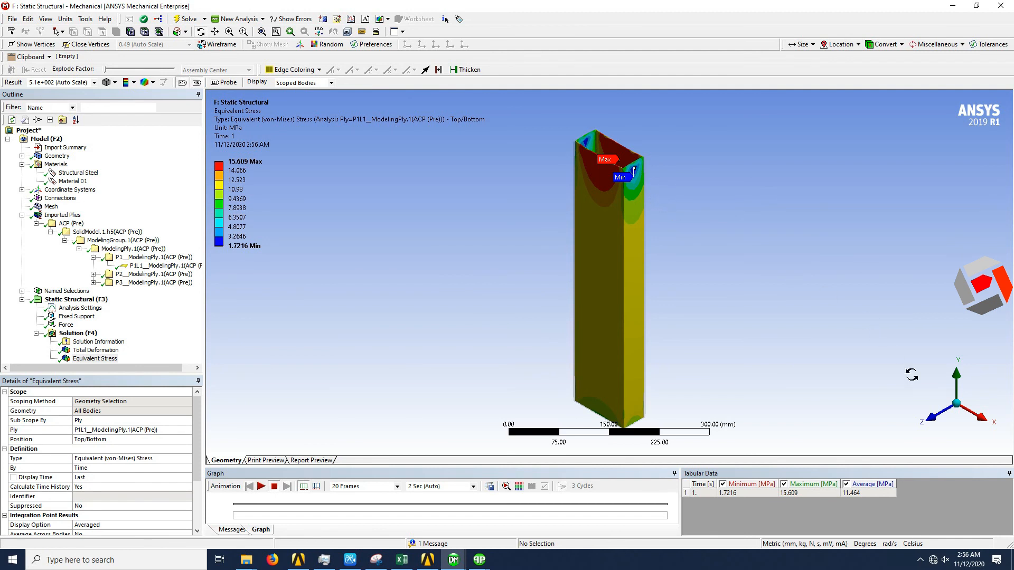
mouse_move(577, 306)
left_mouse_down()
mouse_move(613, 288)
mouse_move(734, 275)
mouse_move(803, 294)
left_mouse_up()
left_click_drag(716, 294, 631, 293)
scroll(643, 136, "up", 4)
scroll(641, 136, "down", 5)
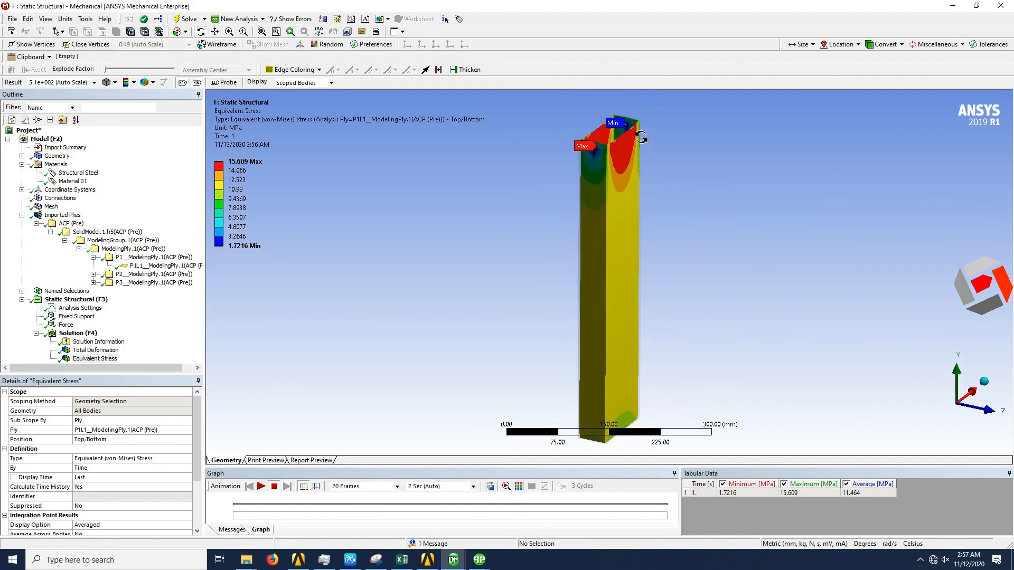
left_click(215, 31)
left_click_drag(638, 276, 462, 280)
scroll(440, 182, "up", 1)
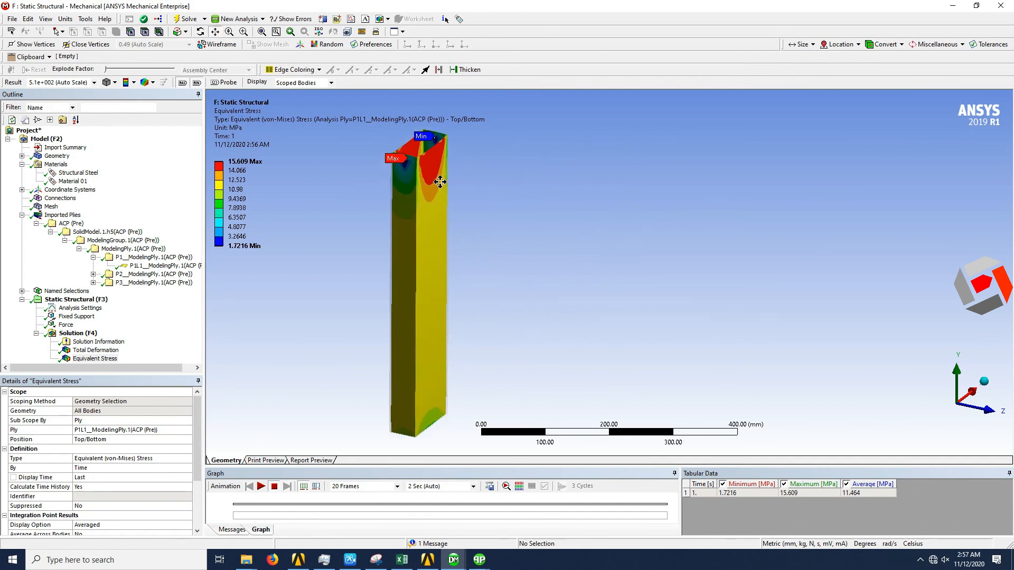
scroll(440, 182, "up", 2)
scroll(422, 225, "down", 4)
left_click_drag(449, 227, 597, 224)
scroll(430, 234, "up", 1)
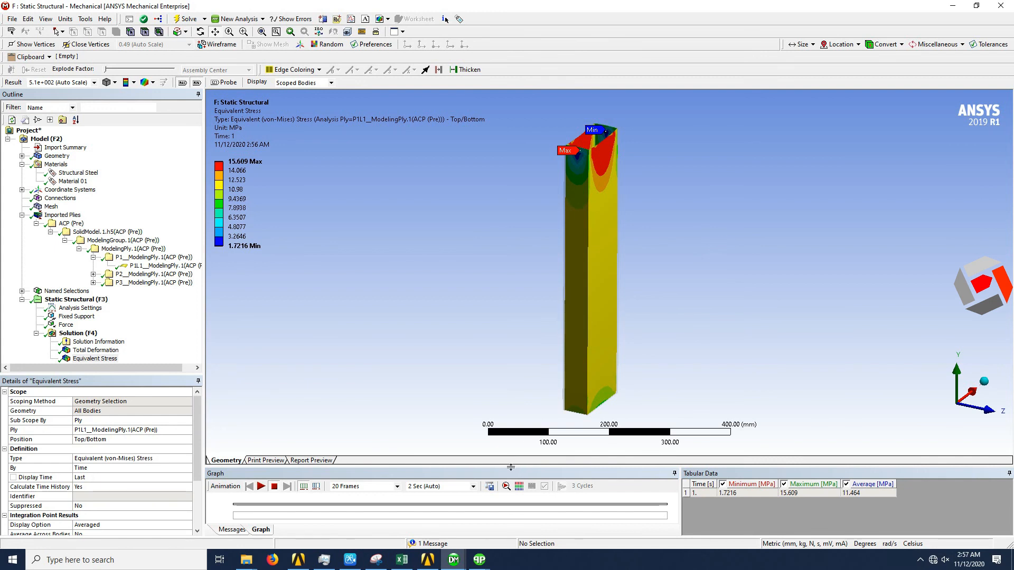
left_click(920, 560)
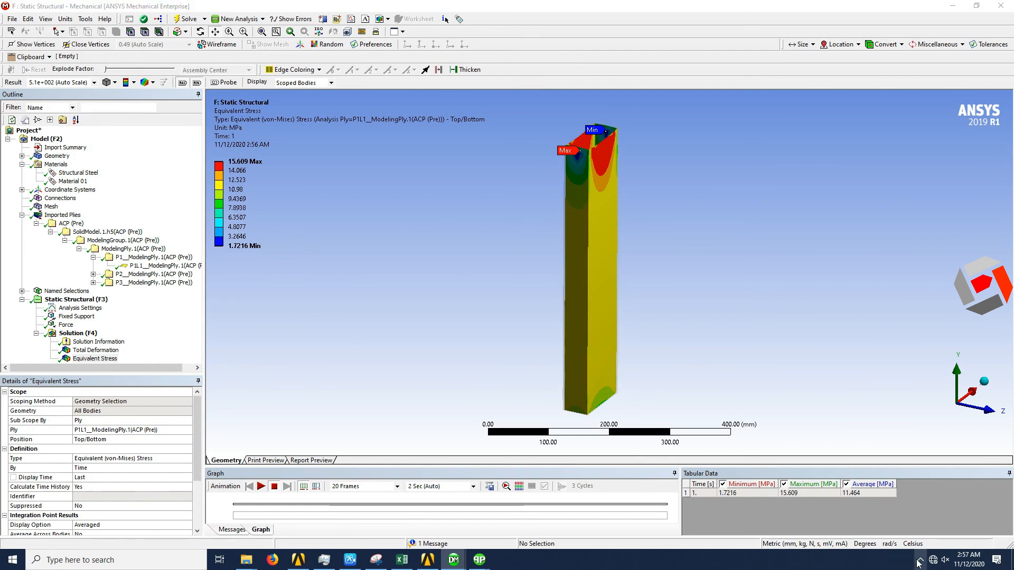
right_click(940, 542)
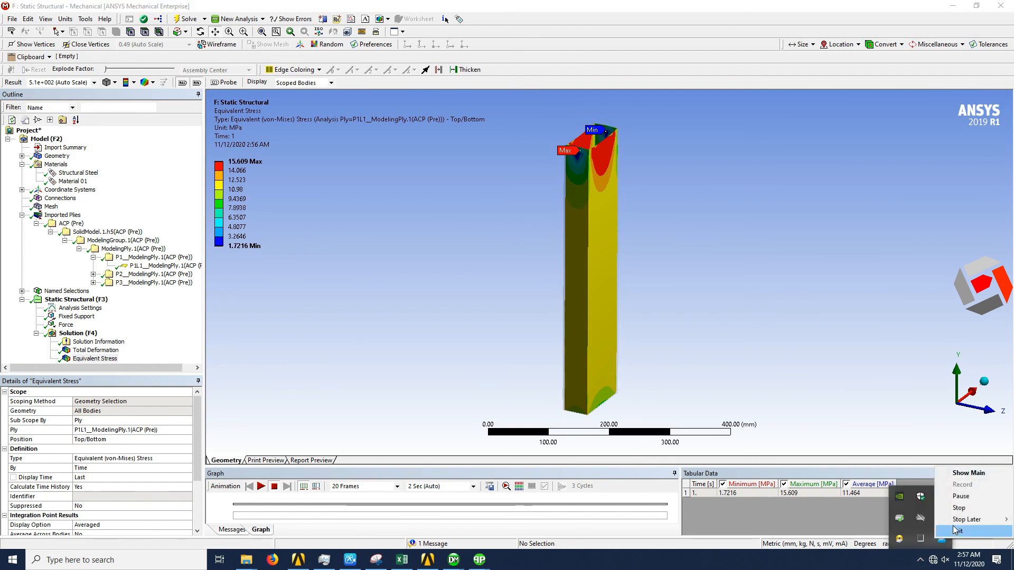